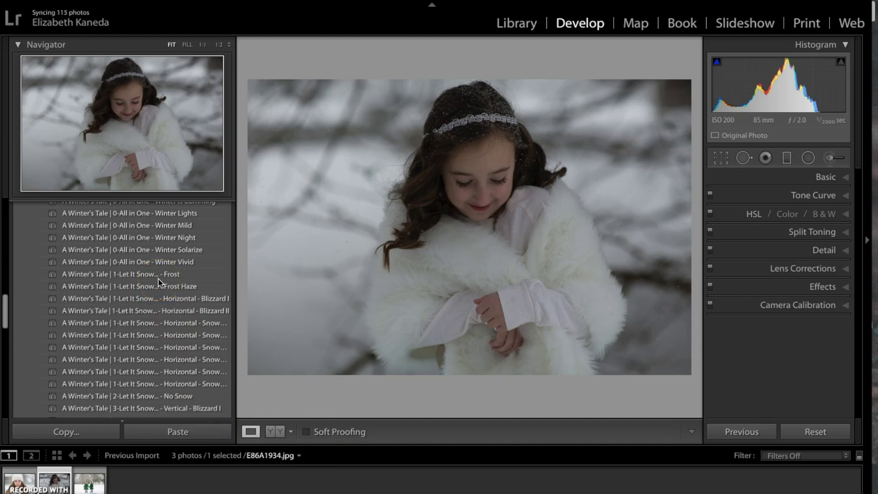
Apply the "A Winter's Tale | 0-All in One - Northern Lights" preset to the photo of the girl.
{"action": "scroll", "coordinate": [159, 279], "scroll_direction": "up", "scroll_amount": 3}
{"action": "left_click", "coordinate": [158, 255]}
{"action": "scroll", "coordinate": [158, 255], "scroll_direction": "up", "scroll_amount": 10}
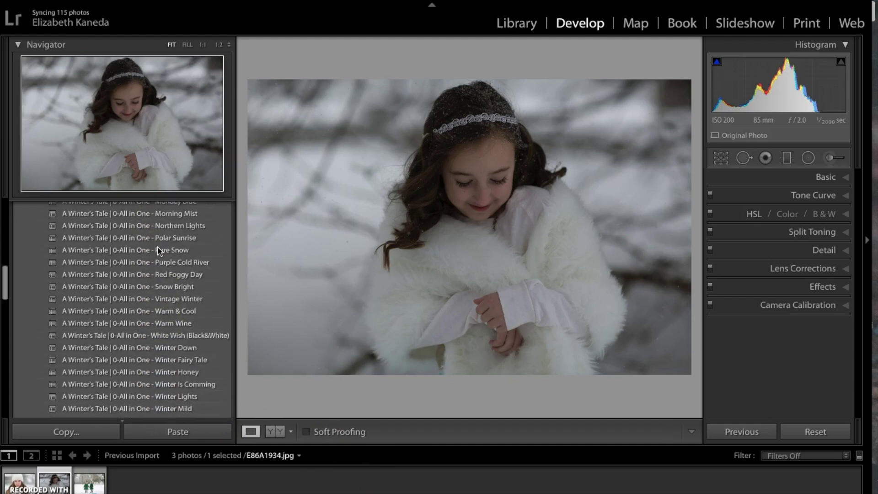
{"action": "left_click", "coordinate": [163, 231]}
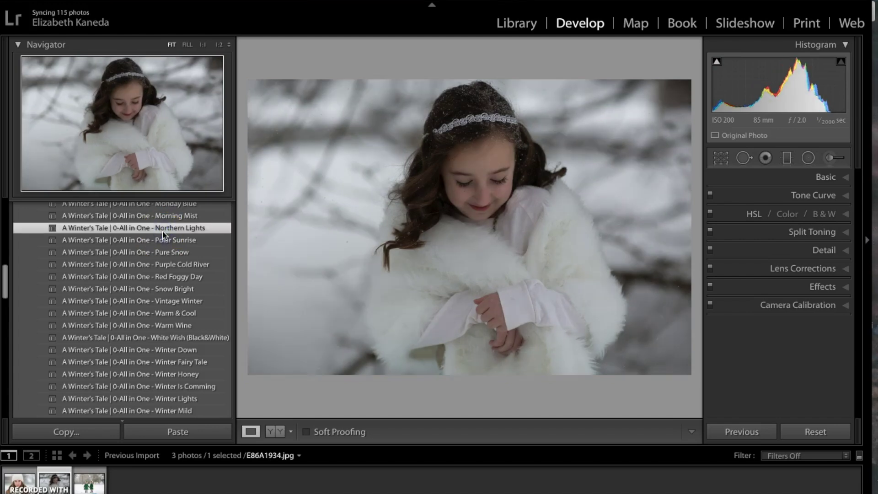
Add falling snow with the first "1-Let It Snow... - Horizontal - Snow" preset listed after Horizontal - Blizzard II.
{"action": "scroll", "coordinate": [163, 234], "scroll_direction": "down", "scroll_amount": 1}
{"action": "scroll", "coordinate": [163, 235], "scroll_direction": "down", "scroll_amount": 4}
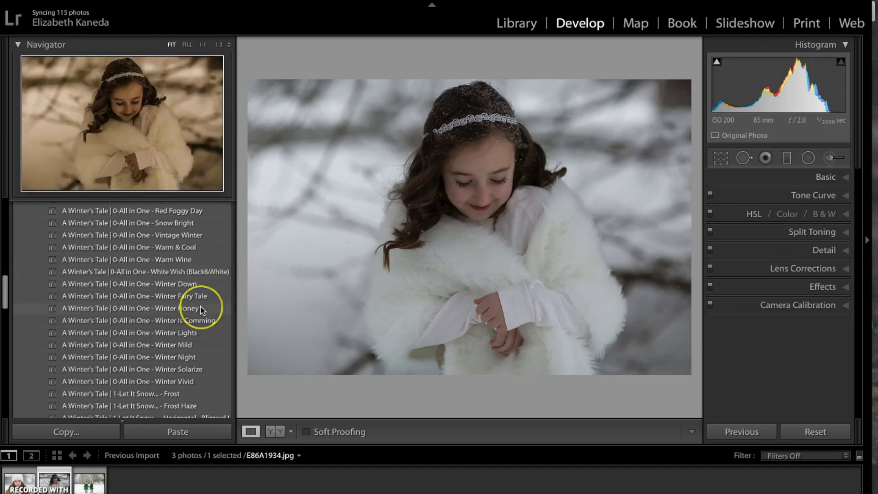
{"action": "scroll", "coordinate": [201, 306], "scroll_direction": "down", "scroll_amount": 4}
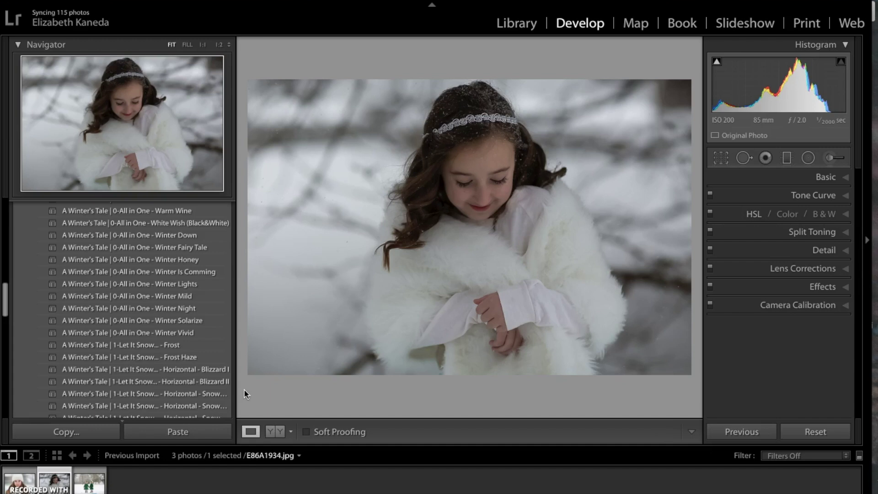
{"action": "left_click", "coordinate": [215, 395]}
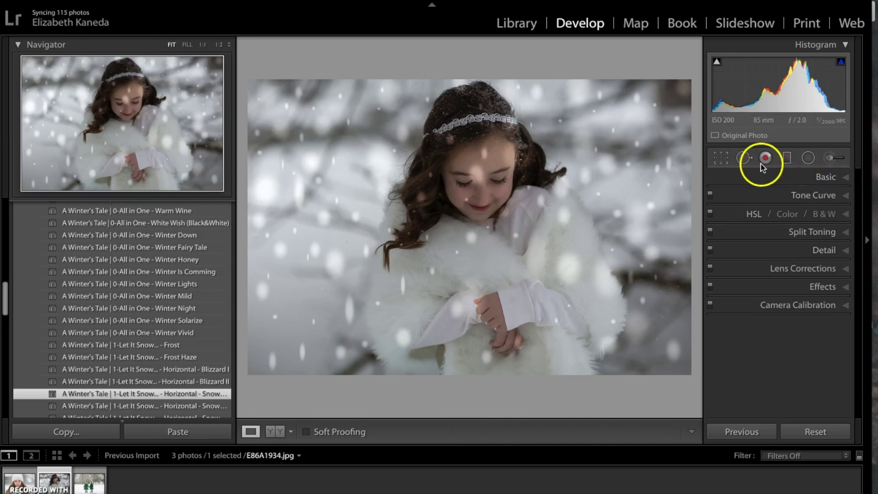
Using the Radial Filter, delete the snowflake masks on the girl's forehead, around her headband and on the top of her hair.
{"action": "left_click", "coordinate": [808, 159]}
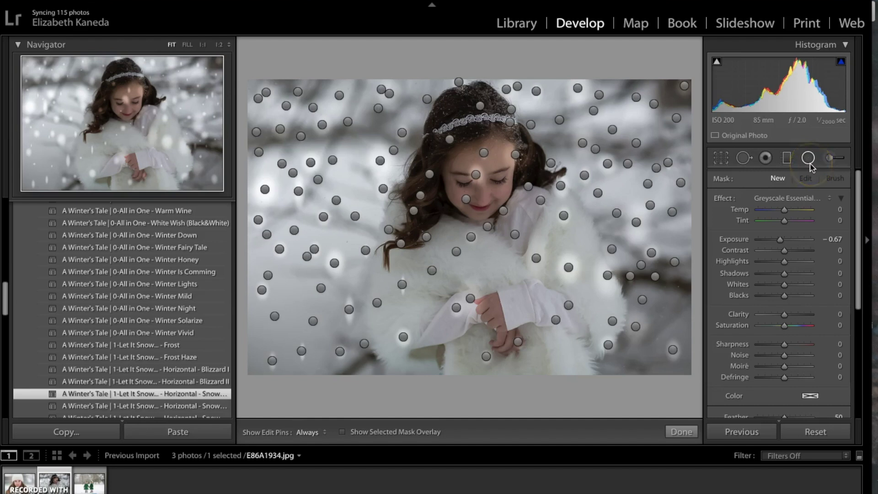
{"action": "left_click", "coordinate": [476, 174]}
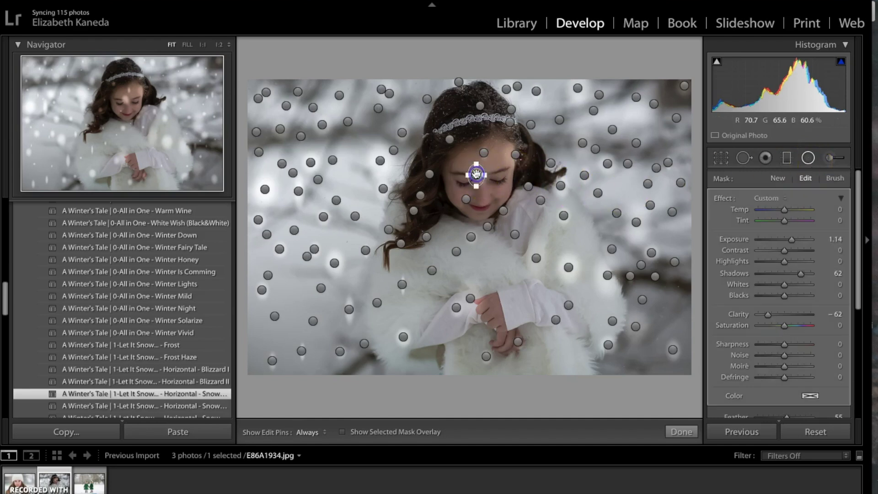
{"action": "left_click", "coordinate": [484, 152]}
{"action": "key", "text": "Delete"}
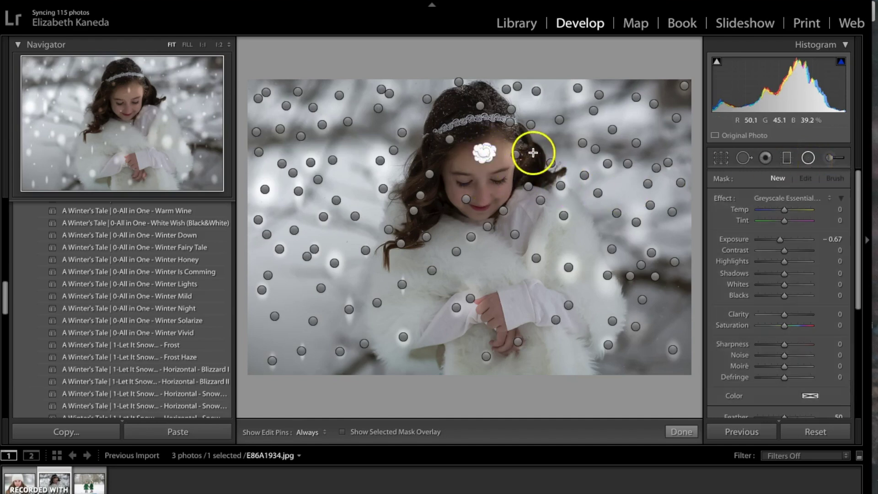
{"action": "left_click", "coordinate": [517, 155]}
{"action": "left_click", "coordinate": [508, 127]}
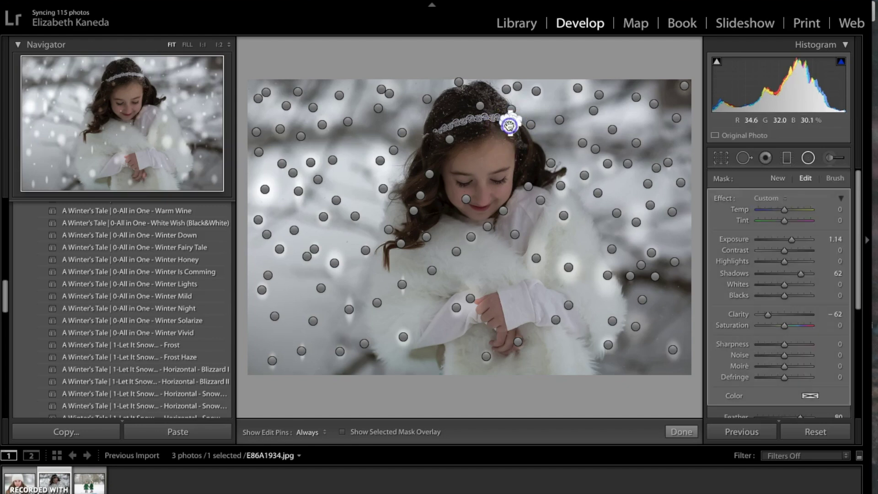
{"action": "left_click", "coordinate": [511, 113]}
{"action": "key", "text": "Delete"}
{"action": "left_click", "coordinate": [480, 105]}
{"action": "key", "text": "Delete"}
{"action": "left_click", "coordinate": [449, 139]}
{"action": "key", "text": "Delete"}
Delete the snowflake masks along the hair on the photo's left side and down the fur wrap to the sleeve.
{"action": "left_click", "coordinate": [419, 194]}
{"action": "left_click", "coordinate": [414, 210]}
{"action": "key", "text": "Delete"}
{"action": "left_click", "coordinate": [426, 236]}
{"action": "key", "text": "Delete"}
{"action": "left_click", "coordinate": [471, 236]}
{"action": "key", "text": "Delete"}
{"action": "left_click", "coordinate": [455, 253]}
{"action": "key", "text": "Delete"}
{"action": "left_click", "coordinate": [432, 272]}
{"action": "key", "text": "Delete"}
{"action": "left_click", "coordinate": [403, 285]}
{"action": "key", "text": "Delete"}
{"action": "left_click", "coordinate": [457, 308]}
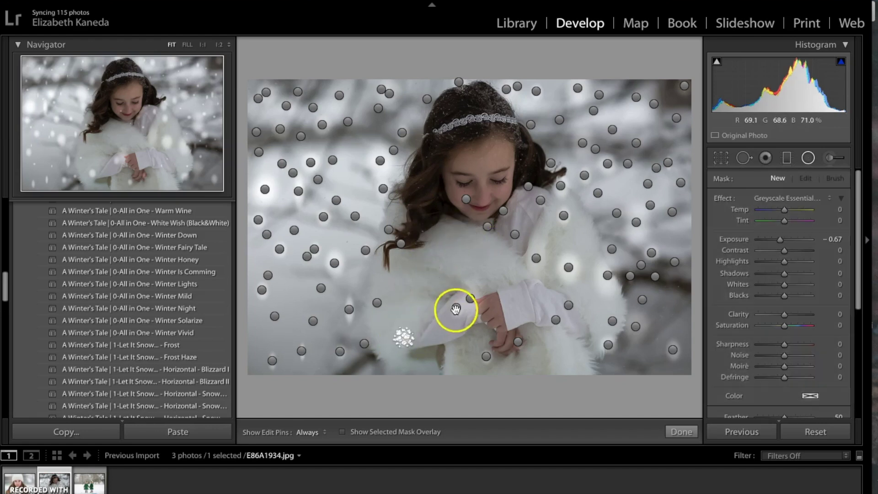
Delete the snowflake masks on the sleeve by the hand, the face, the chin, the neck and the upper shoulder of the wrap.
{"action": "left_click", "coordinate": [470, 296]}
{"action": "left_click", "coordinate": [486, 222]}
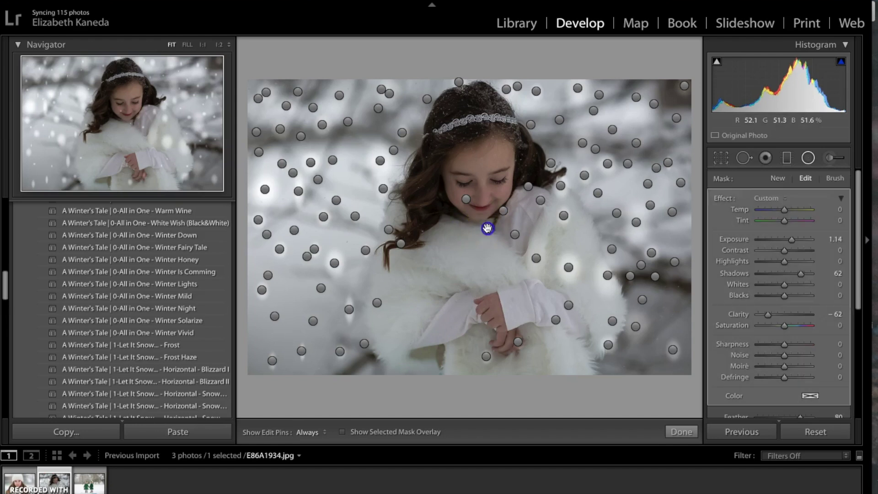
{"action": "left_click", "coordinate": [466, 200]}
{"action": "key", "text": "Delete"}
{"action": "left_click", "coordinate": [515, 234]}
{"action": "key", "text": "Delete"}
{"action": "left_click", "coordinate": [541, 200]}
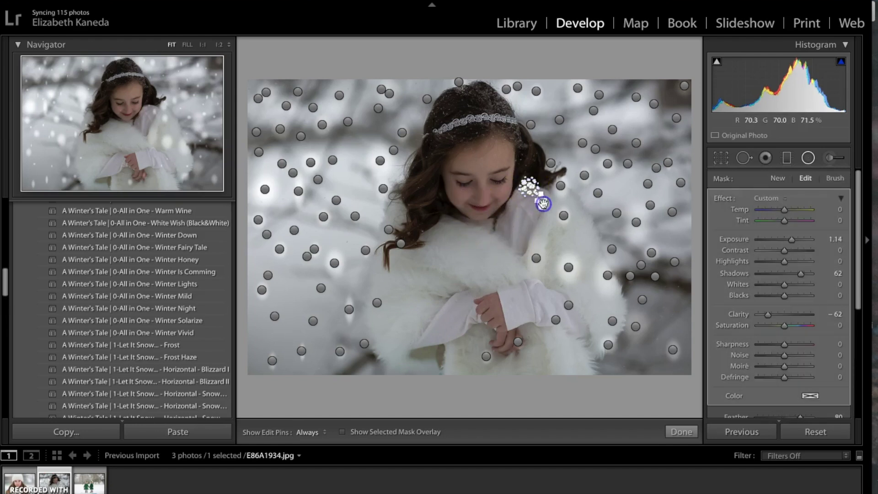
{"action": "left_click", "coordinate": [565, 215]}
{"action": "left_click", "coordinate": [539, 258]}
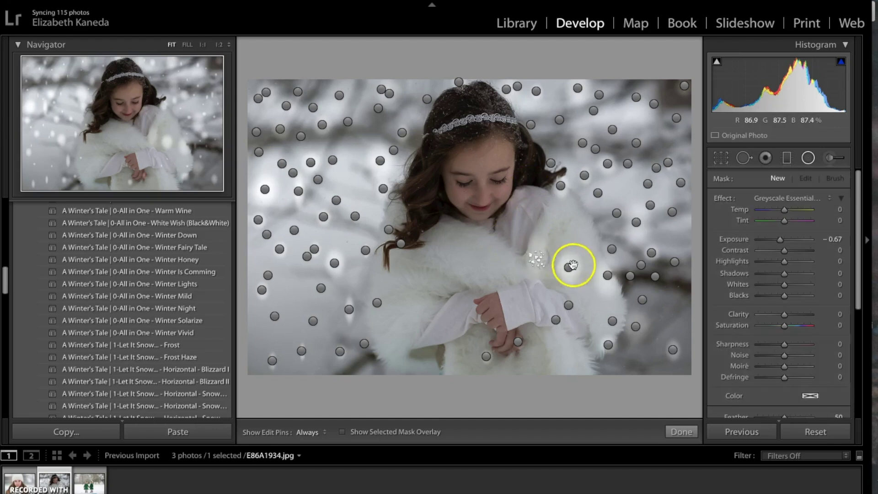
Delete the remaining snowflake masks on the lower fur wrap, sleeve and hands, and close the Radial Filter.
{"action": "left_click", "coordinate": [568, 267]}
{"action": "left_click", "coordinate": [519, 344]}
{"action": "left_click", "coordinate": [556, 319]}
{"action": "left_click", "coordinate": [568, 305]}
{"action": "left_click", "coordinate": [486, 356], "text": "alt"}
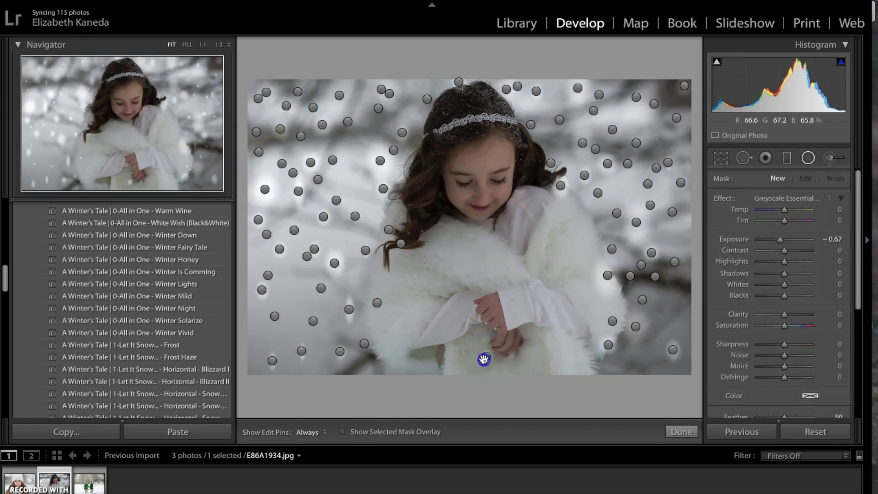
{"action": "left_click", "coordinate": [807, 158]}
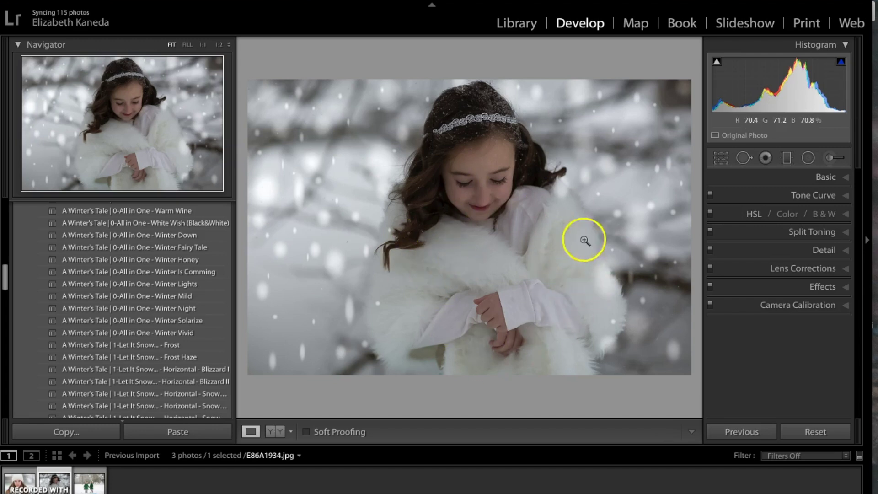
Reopen the Radial Filter and delete the snowflake masks at the wrap's outer right edge and above the right shoulder.
{"action": "left_click", "coordinate": [808, 158]}
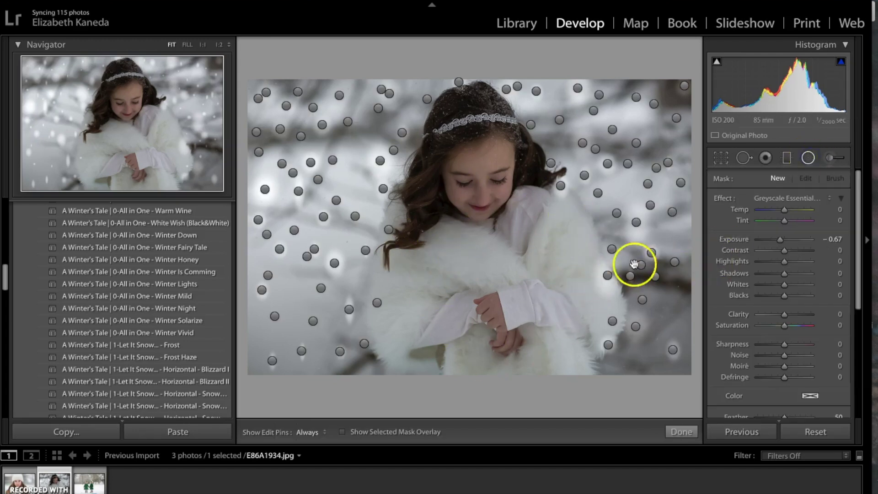
{"action": "left_click", "coordinate": [607, 275]}
{"action": "key", "text": "Delete"}
{"action": "left_click", "coordinate": [561, 187]}
{"action": "key", "text": "Delete"}
{"action": "left_click", "coordinate": [808, 158]}
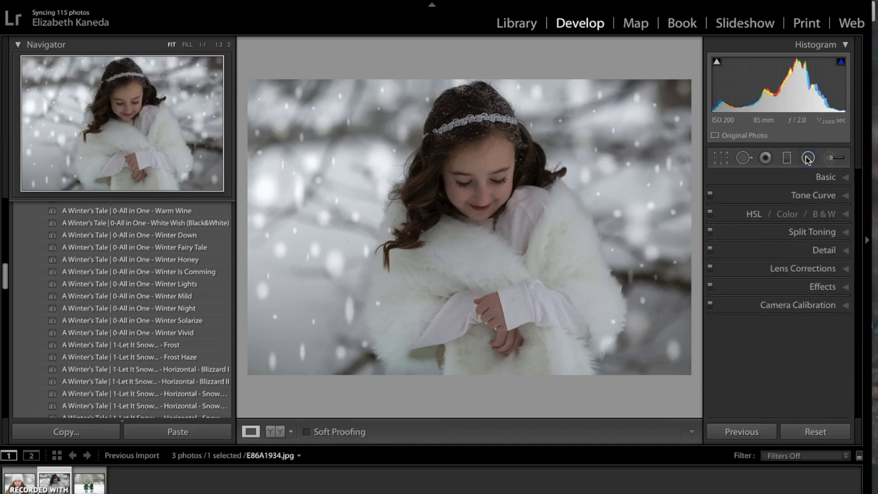
Set Whites to +45 in the Basic adjustments.
{"action": "left_click", "coordinate": [847, 178]}
{"action": "left_click", "coordinate": [846, 178]}
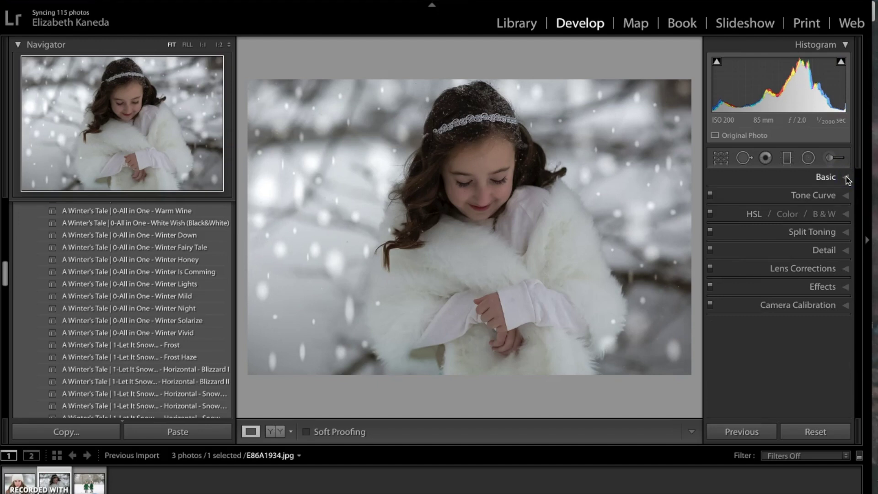
{"action": "left_click", "coordinate": [846, 177]}
{"action": "left_click", "coordinate": [799, 279]}
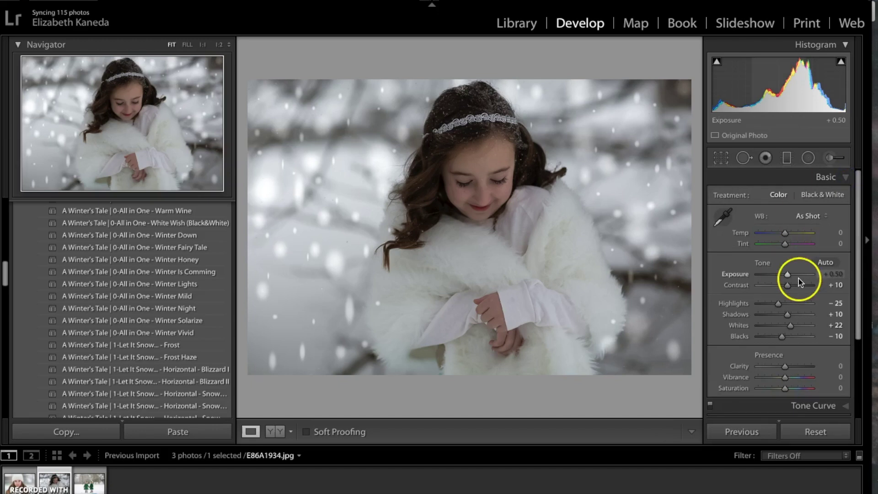
{"action": "left_click", "coordinate": [838, 325]}
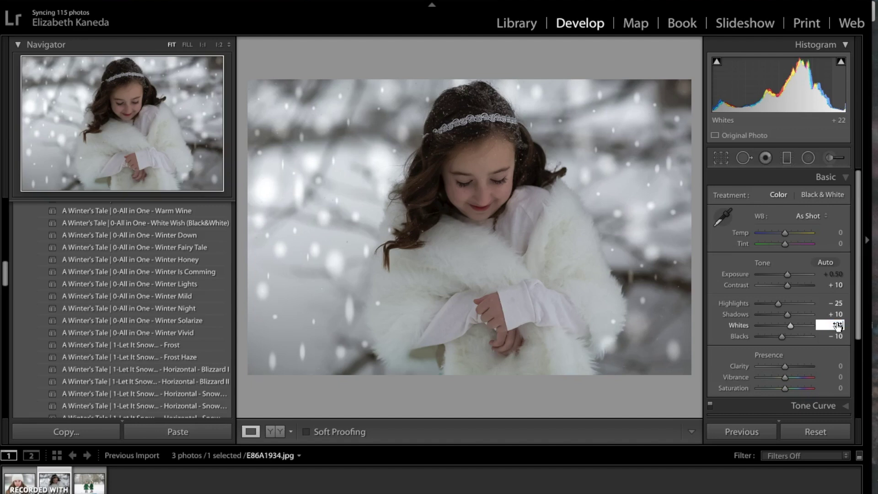
{"action": "type", "text": "45"}
{"action": "key", "text": "Return"}
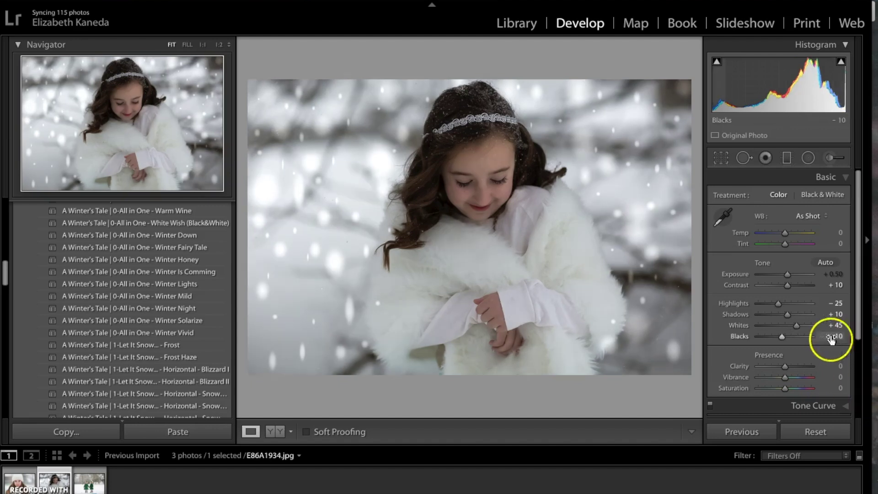
Raise the photo's Exposure to +1.31.
{"action": "left_click", "coordinate": [841, 274]}
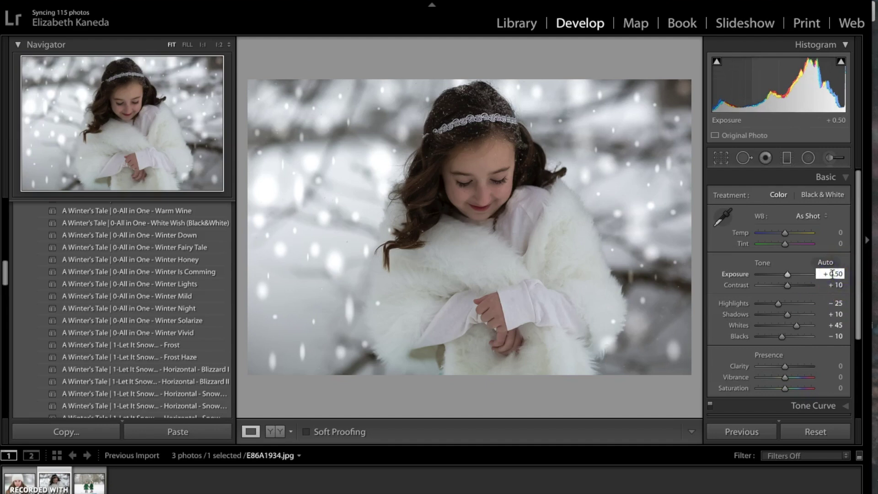
{"action": "key", "text": "Down"}
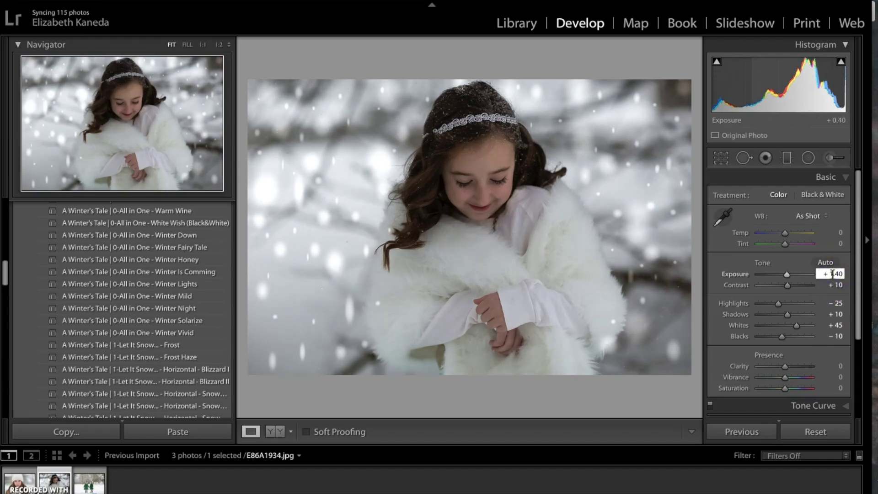
{"action": "key", "text": "Return"}
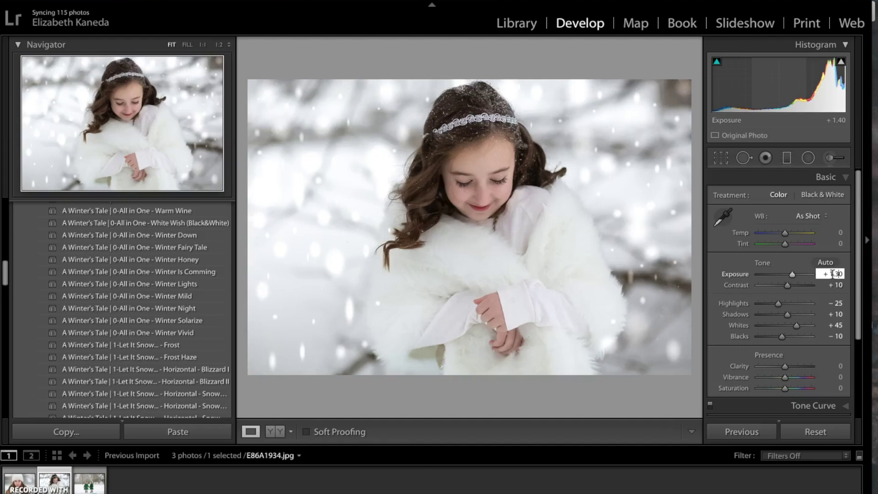
{"action": "left_click", "coordinate": [768, 300]}
{"action": "left_click", "coordinate": [848, 246]}
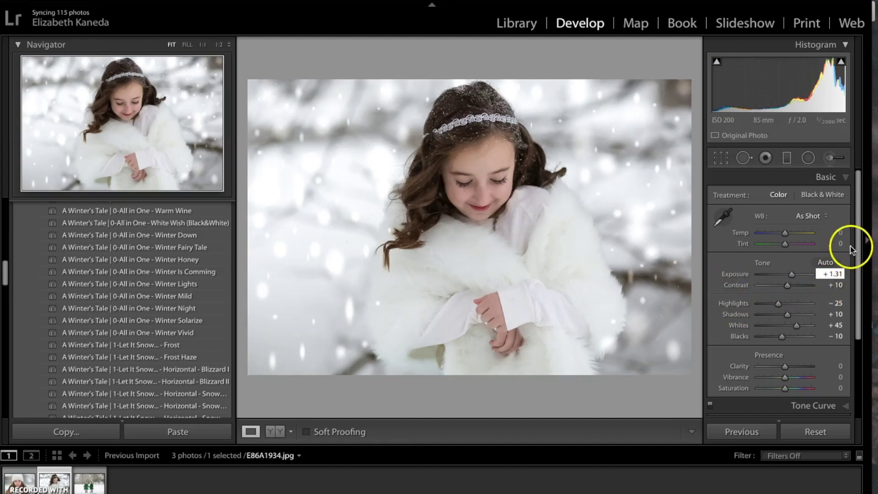
{"action": "left_click", "coordinate": [813, 338]}
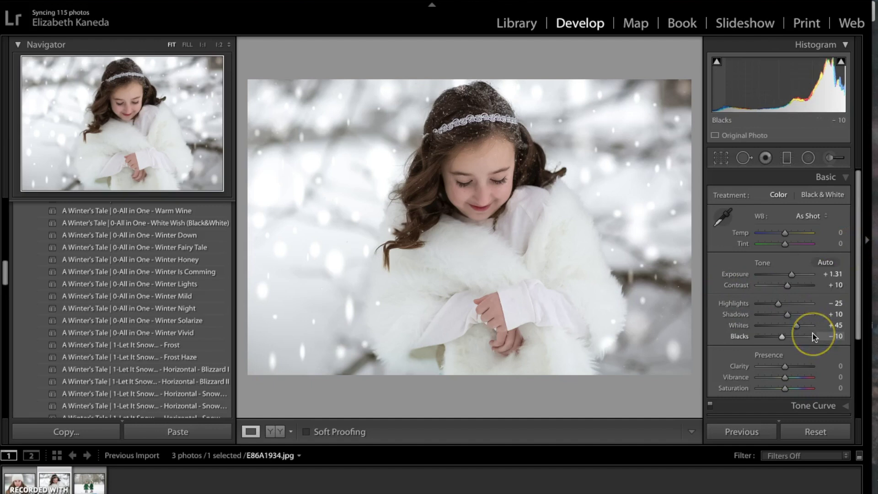
Paint over the girl's face and hair with the Adjustment Brush using the "A Winter's Tale | Light - Brighten" effect.
{"action": "scroll", "coordinate": [813, 337], "scroll_direction": "down", "scroll_amount": 1}
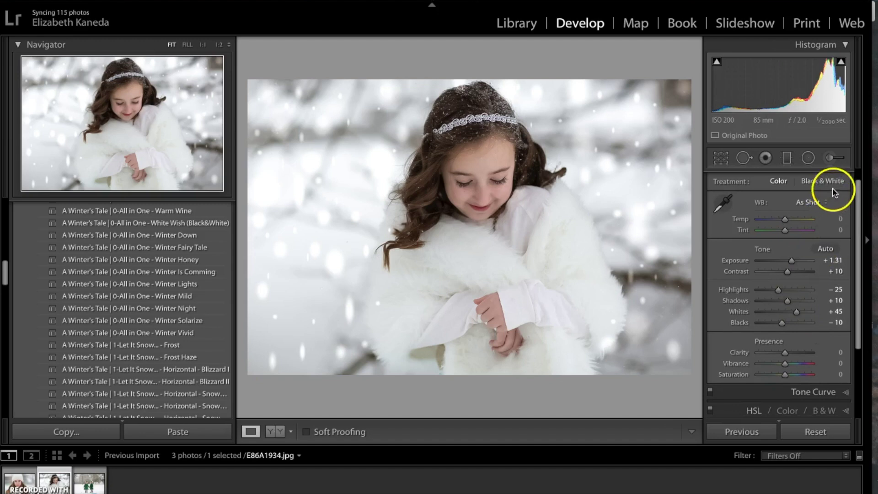
{"action": "left_click", "coordinate": [830, 158]}
{"action": "left_click", "coordinate": [787, 196]}
{"action": "scroll", "coordinate": [787, 196], "scroll_direction": "down", "scroll_amount": 10}
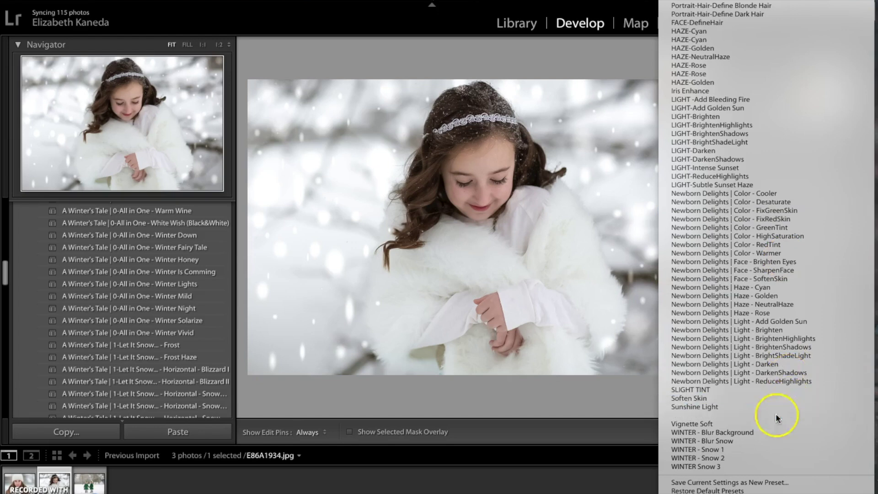
{"action": "scroll", "coordinate": [776, 413], "scroll_direction": "up", "scroll_amount": 15}
{"action": "scroll", "coordinate": [758, 443], "scroll_direction": "up", "scroll_amount": 15}
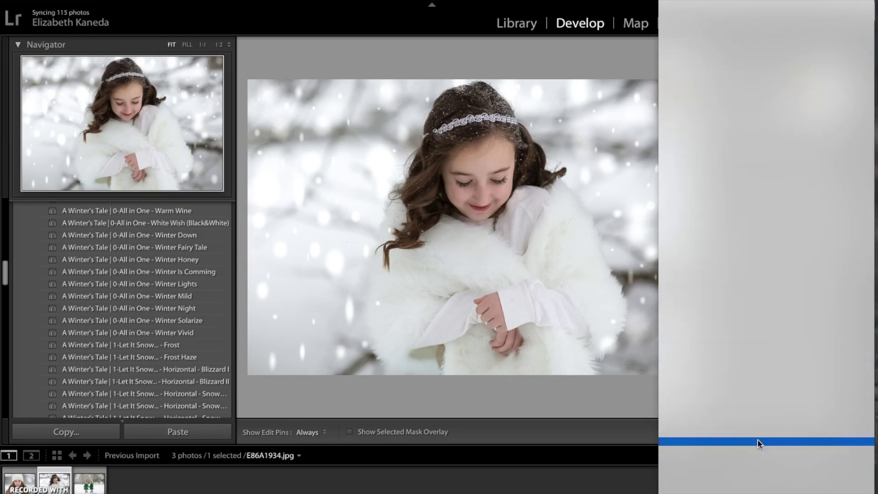
{"action": "scroll", "coordinate": [758, 442], "scroll_direction": "up", "scroll_amount": 1}
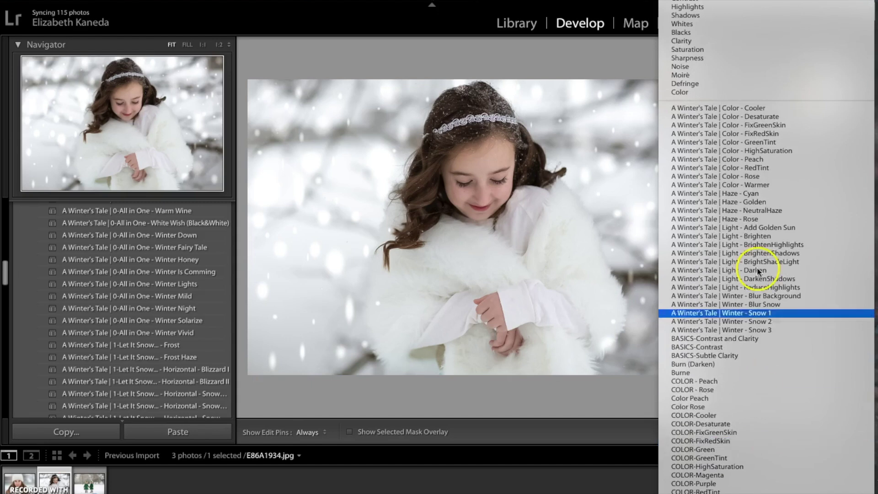
{"action": "left_click", "coordinate": [756, 238]}
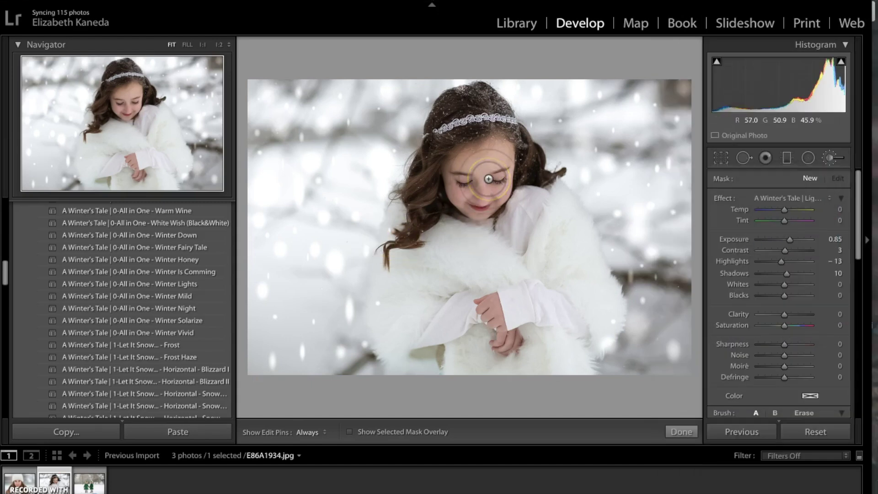
{"action": "mouse_move", "coordinate": [464, 165]}
{"action": "left_mouse_down"}
{"action": "mouse_move", "coordinate": [479, 218]}
{"action": "mouse_move", "coordinate": [487, 212]}
{"action": "mouse_move", "coordinate": [466, 215]}
{"action": "left_mouse_up"}
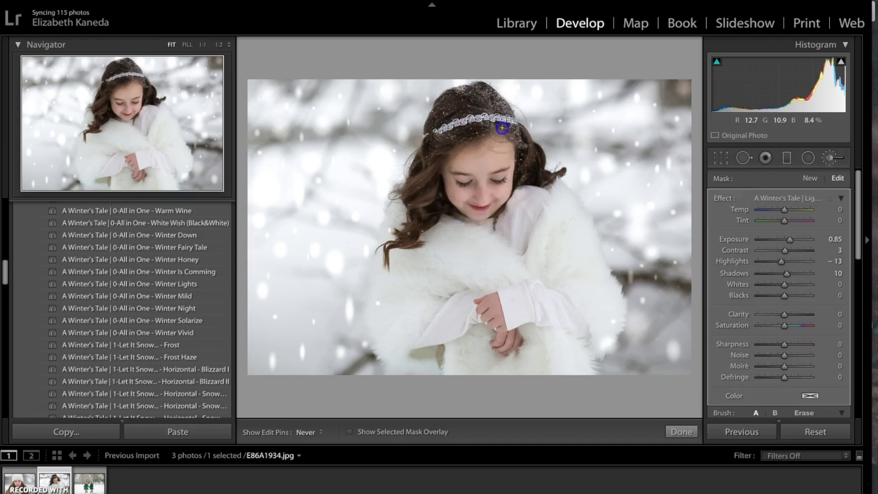
{"action": "left_click_drag", "start_coordinate": [427, 221], "coordinate": [450, 221]}
{"action": "mouse_move", "coordinate": [547, 184]}
{"action": "left_mouse_down"}
{"action": "mouse_move", "coordinate": [523, 153]}
{"action": "mouse_move", "coordinate": [539, 185]}
{"action": "left_mouse_up"}
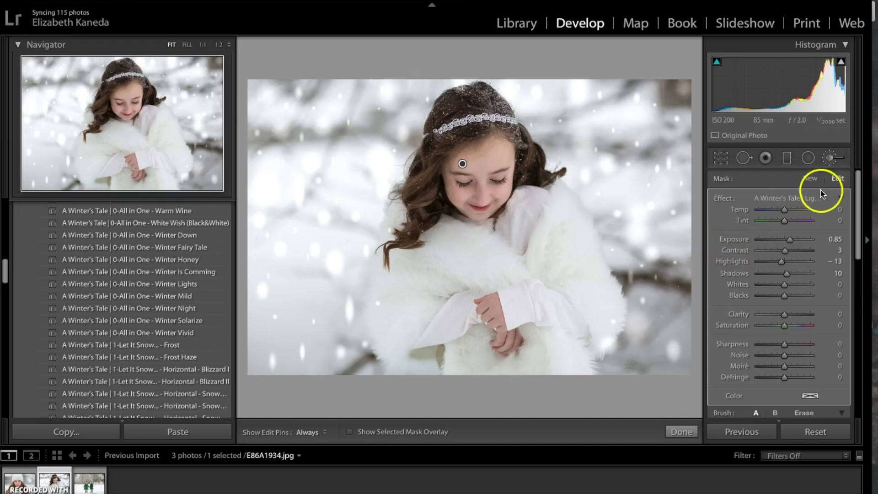
Add a new Adjustment Brush mask with the "A Winter's Tale | Winter - Blur Background" effect and paint it over the background around the girl.
{"action": "left_click", "coordinate": [809, 179]}
{"action": "left_click", "coordinate": [804, 199]}
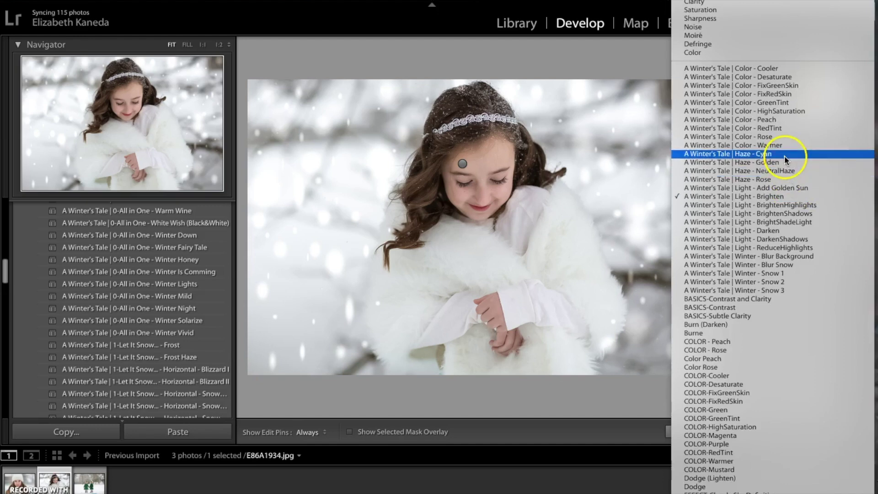
{"action": "left_click", "coordinate": [783, 257]}
{"action": "key", "text": "h"}
{"action": "left_click_drag", "start_coordinate": [383, 126], "coordinate": [314, 219]}
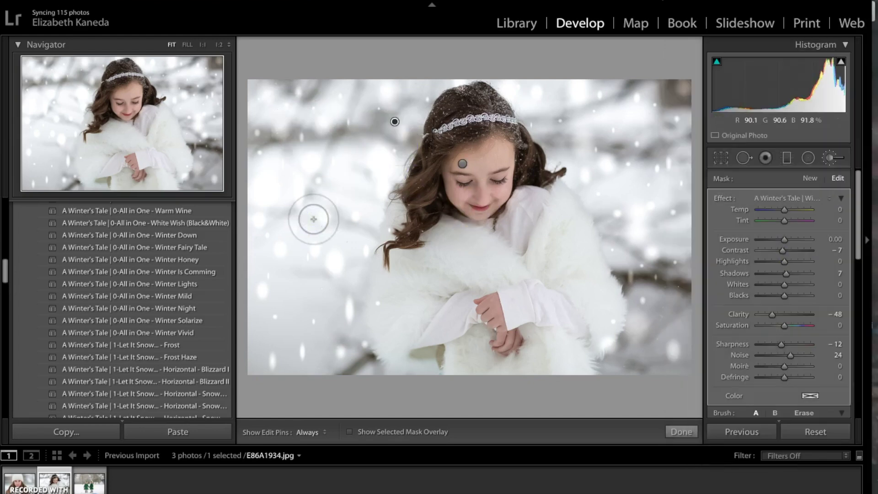
{"action": "key", "text": "h"}
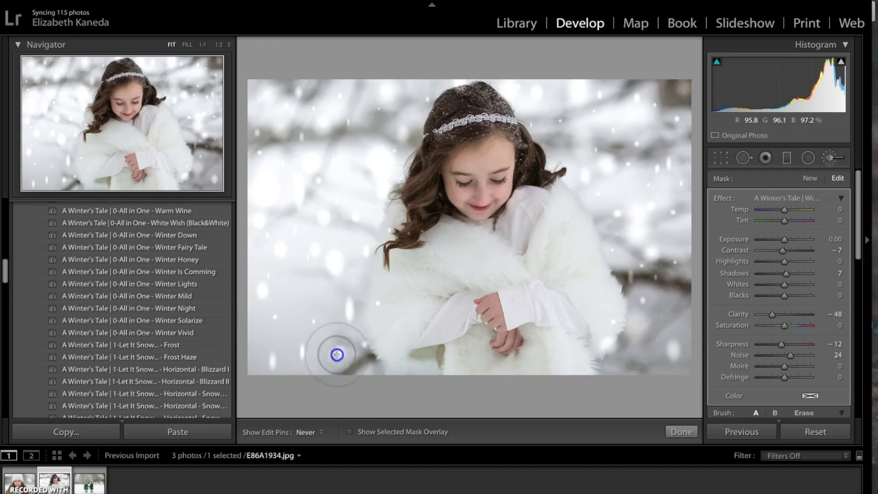
{"action": "mouse_move", "coordinate": [584, 138]}
{"action": "left_mouse_down"}
{"action": "mouse_move", "coordinate": [605, 134]}
{"action": "mouse_move", "coordinate": [677, 187]}
{"action": "mouse_move", "coordinate": [592, 133]}
{"action": "mouse_move", "coordinate": [635, 145]}
{"action": "mouse_move", "coordinate": [658, 343]}
{"action": "mouse_move", "coordinate": [653, 204]}
{"action": "mouse_move", "coordinate": [589, 132]}
{"action": "mouse_move", "coordinate": [659, 225]}
{"action": "mouse_move", "coordinate": [631, 92]}
{"action": "mouse_move", "coordinate": [319, 169]}
{"action": "mouse_move", "coordinate": [290, 98]}
{"action": "mouse_move", "coordinate": [334, 339]}
{"action": "mouse_move", "coordinate": [314, 304]}
{"action": "mouse_move", "coordinate": [504, 343]}
{"action": "left_mouse_up"}
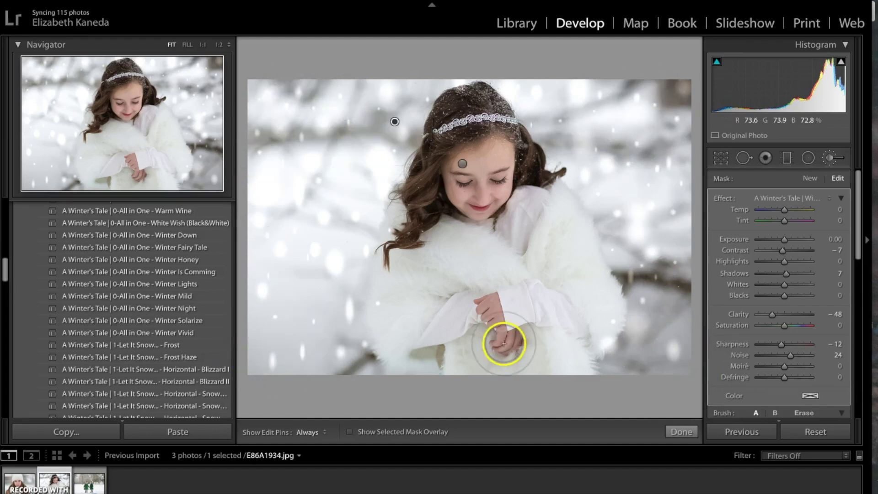
{"action": "left_click", "coordinate": [828, 160]}
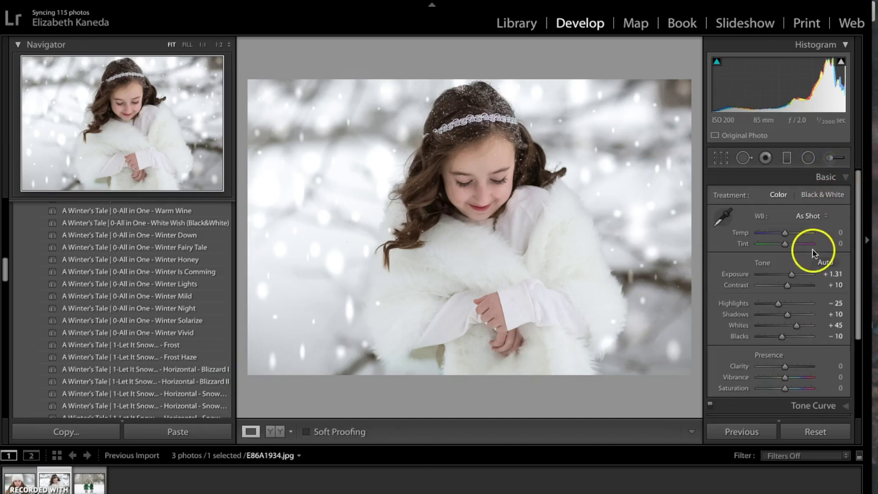
Set the Basic Highlights to −53 and show the portrait in a side-by-side before-and-after comparison.
{"action": "left_click_drag", "start_coordinate": [778, 304], "coordinate": [772, 309]}
{"action": "left_click", "coordinate": [808, 204]}
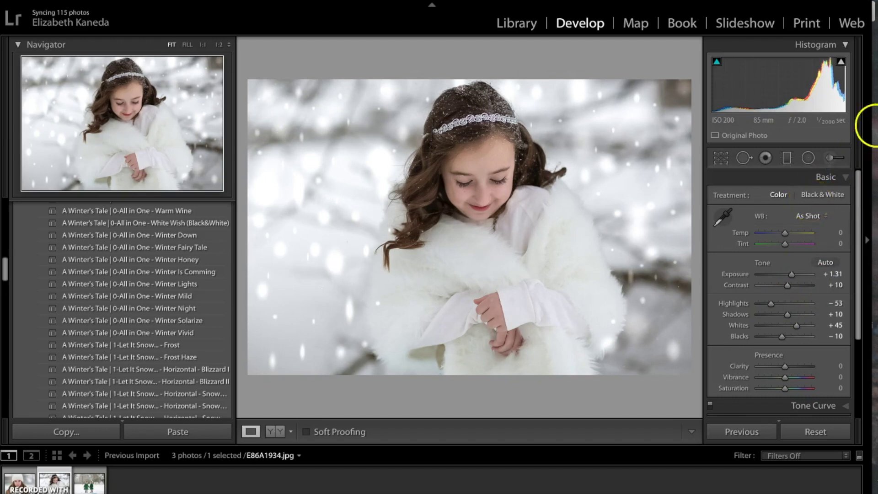
{"action": "left_click", "coordinate": [840, 175]}
{"action": "left_click", "coordinate": [232, 445]}
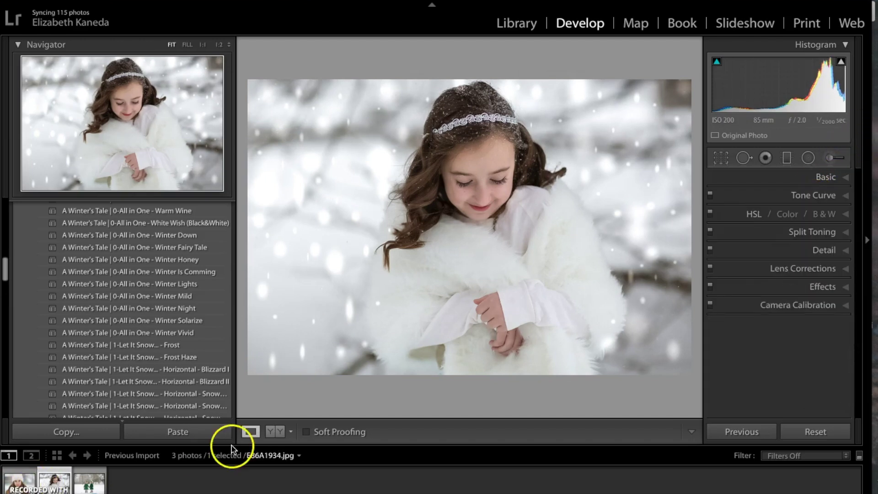
{"action": "left_click", "coordinate": [272, 437]}
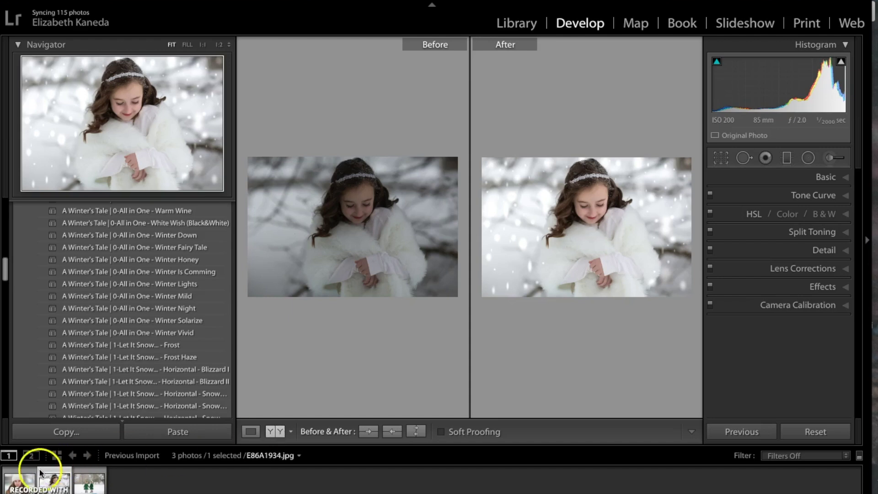
Open the photo E86A7800.jpg of the two girls in green coats and apply the "0-All in One - Warm & Cool" preset.
{"action": "left_click", "coordinate": [89, 481]}
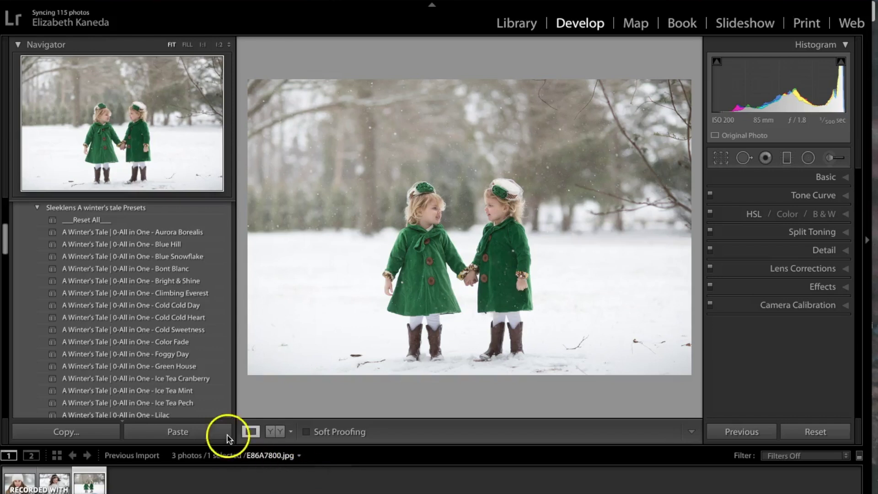
{"action": "scroll", "coordinate": [174, 356], "scroll_direction": "down", "scroll_amount": 3}
{"action": "scroll", "coordinate": [174, 358], "scroll_direction": "down", "scroll_amount": 1}
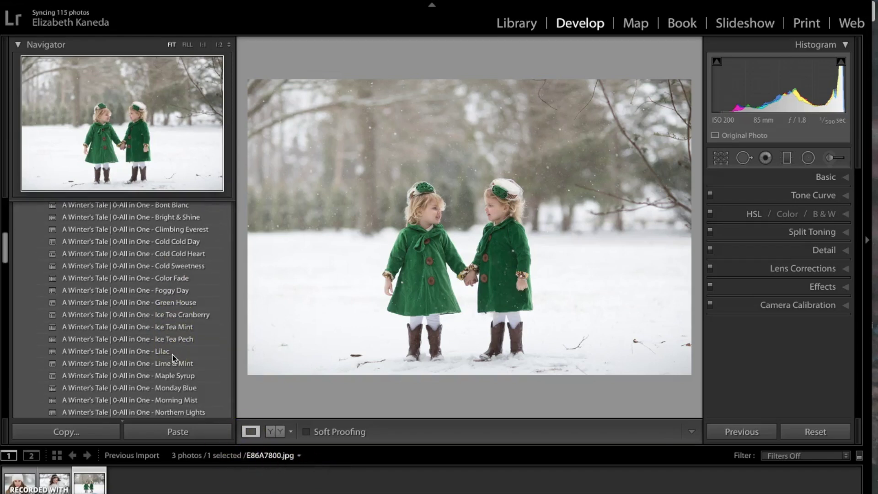
{"action": "scroll", "coordinate": [102, 337], "scroll_direction": "down", "scroll_amount": 6}
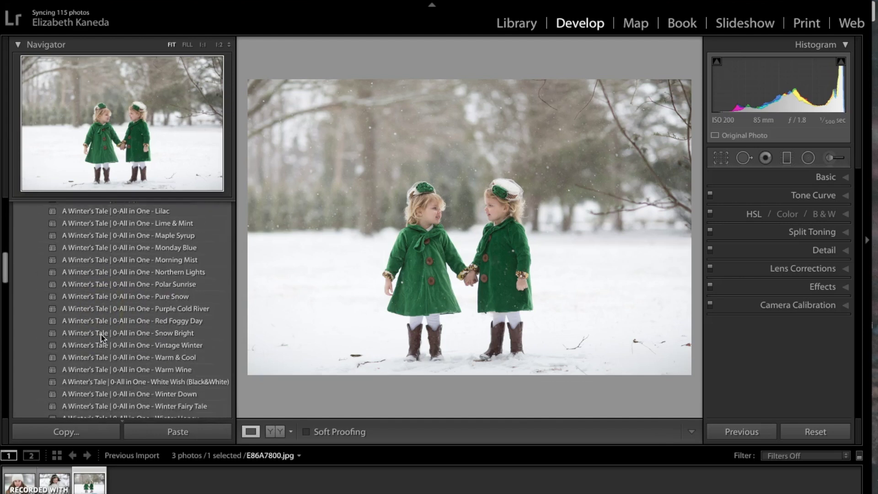
{"action": "left_click", "coordinate": [179, 355]}
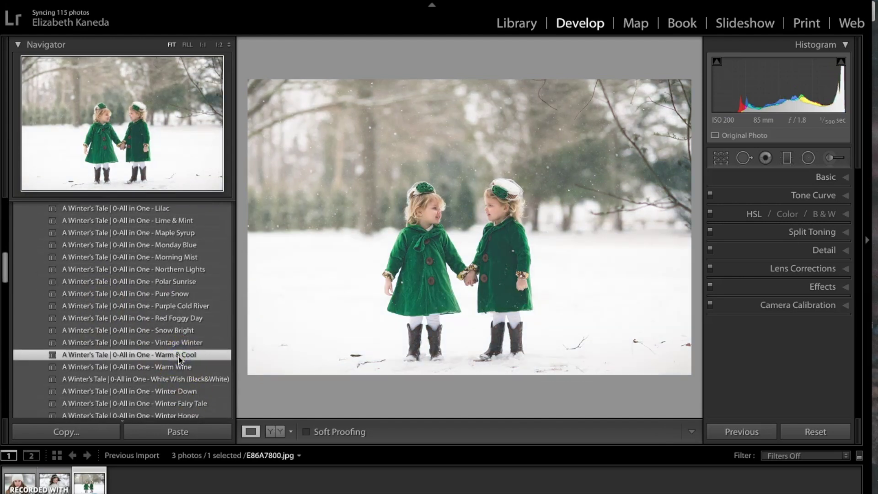
Add snow to the photo with the "1-Let It Snow... - Horizontal - Blizzard I" preset.
{"action": "scroll", "coordinate": [179, 356], "scroll_direction": "down", "scroll_amount": 5}
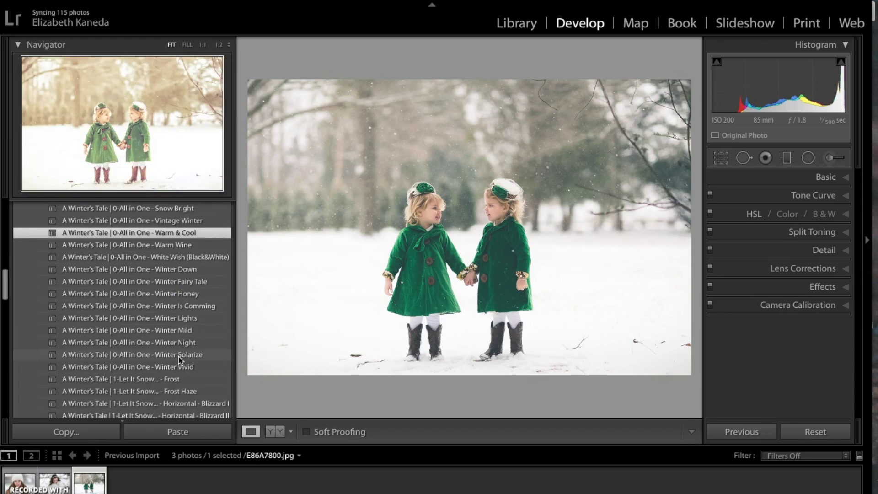
{"action": "scroll", "coordinate": [178, 356], "scroll_direction": "down", "scroll_amount": 4}
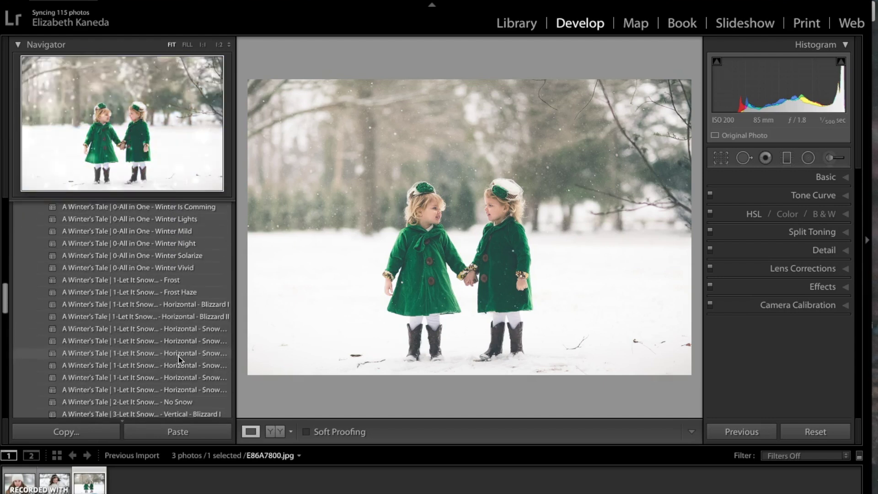
{"action": "left_click", "coordinate": [181, 308]}
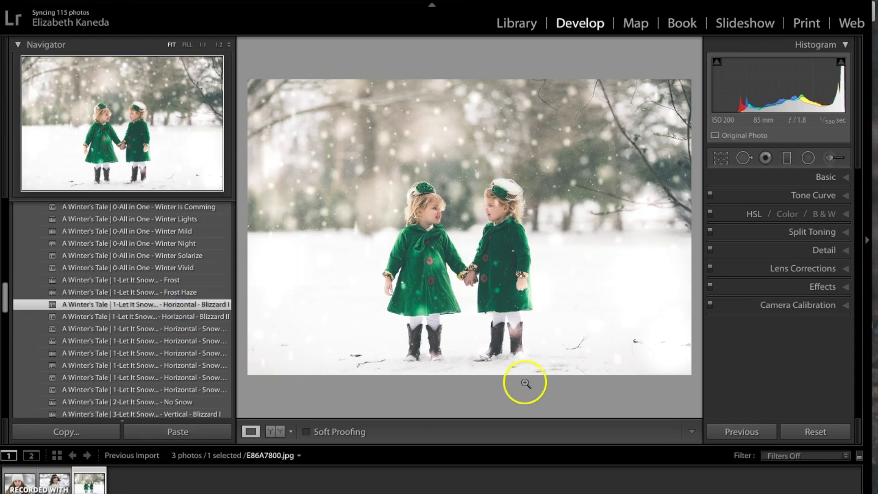
Open the Radial Filter and delete the snowflake masks on the front of the right girl's coat.
{"action": "left_click", "coordinate": [809, 158]}
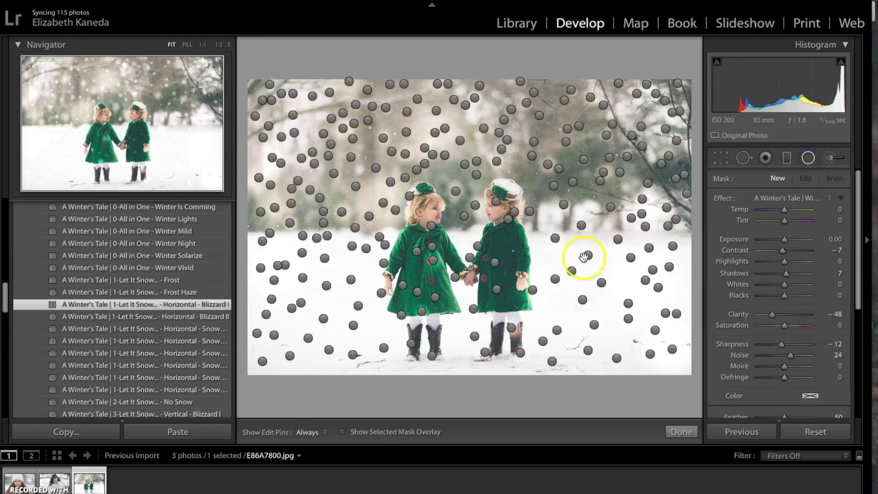
{"action": "left_click", "coordinate": [496, 263]}
{"action": "key", "text": "Delete"}
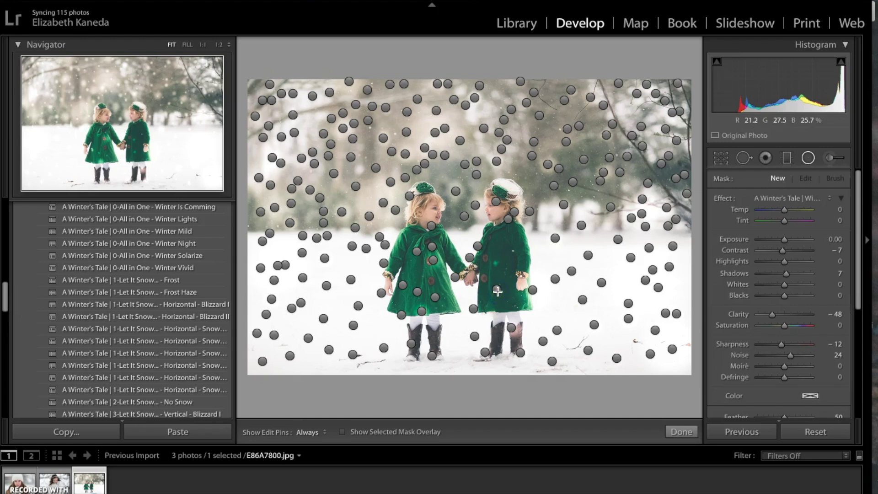
{"action": "left_click", "coordinate": [497, 291]}
{"action": "key", "text": "Delete"}
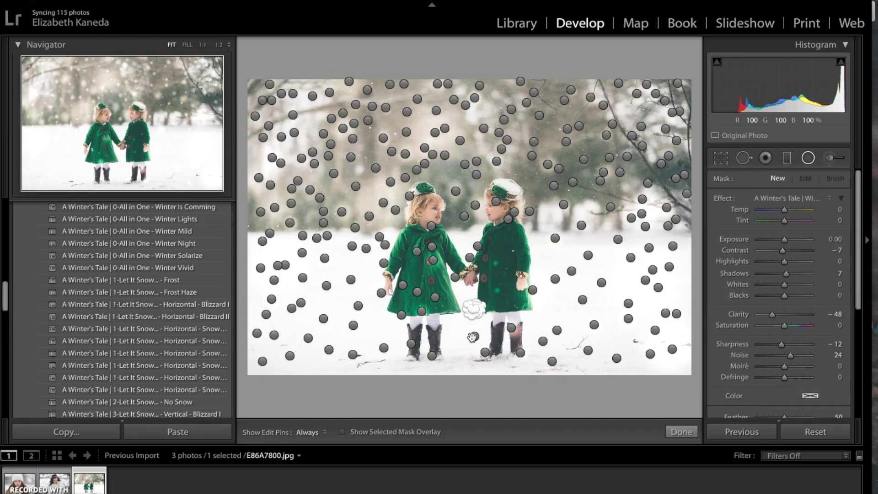
Delete the snowflake masks on the left girl's coat, from her chin and chest down to the hem.
{"action": "left_click", "coordinate": [433, 247]}
{"action": "key", "text": "Delete"}
{"action": "left_click", "coordinate": [418, 251]}
{"action": "key", "text": "Delete"}
{"action": "left_click", "coordinate": [431, 226]}
{"action": "key", "text": "Delete"}
{"action": "left_click", "coordinate": [403, 285]}
{"action": "key", "text": "Delete"}
{"action": "left_click", "coordinate": [417, 291]}
{"action": "key", "text": "Delete"}
{"action": "left_click", "coordinate": [421, 311]}
{"action": "key", "text": "Delete"}
{"action": "left_click", "coordinate": [402, 315]}
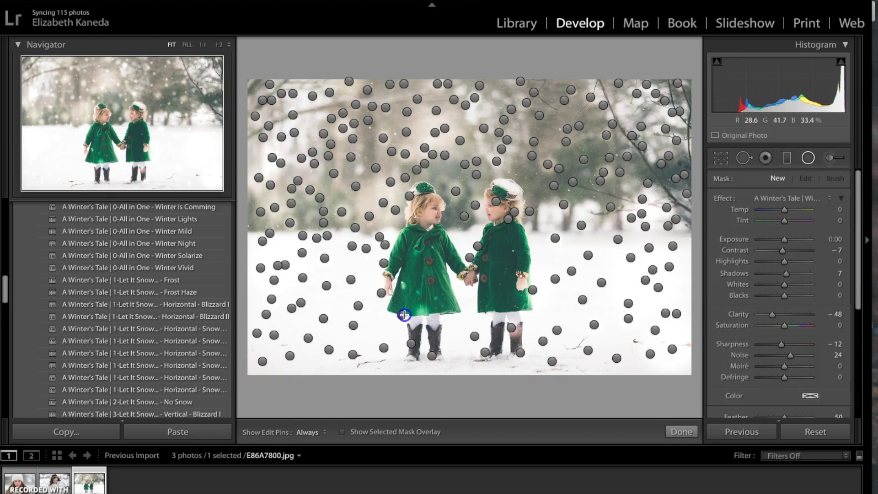
{"action": "key", "text": "Delete"}
Delete the snowflake masks on both girls' boots and at the right girl's sleeve.
{"action": "left_click", "coordinate": [412, 346]}
{"action": "key", "text": "Delete"}
{"action": "key", "text": "Escape"}
{"action": "left_click", "coordinate": [511, 327]}
{"action": "key", "text": "Delete"}
{"action": "left_click", "coordinate": [485, 352]}
{"action": "key", "text": "Delete"}
{"action": "left_click", "coordinate": [478, 247]}
{"action": "key", "text": "Delete"}
{"action": "left_click", "coordinate": [408, 344]}
Delete the snowflake masks on the right girl's face, hair and collar, and close the Radial Filter.
{"action": "key", "text": "Delete"}
{"action": "left_click", "coordinate": [495, 202]}
{"action": "key", "text": "Delete"}
{"action": "left_click", "coordinate": [513, 212]}
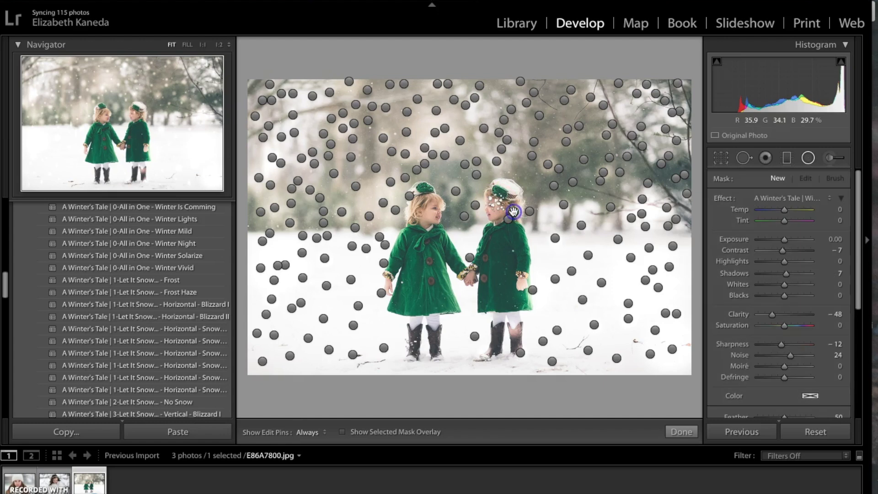
{"action": "key", "text": "Delete"}
{"action": "left_click", "coordinate": [508, 218]}
{"action": "key", "text": "Delete"}
{"action": "left_click", "coordinate": [809, 159]}
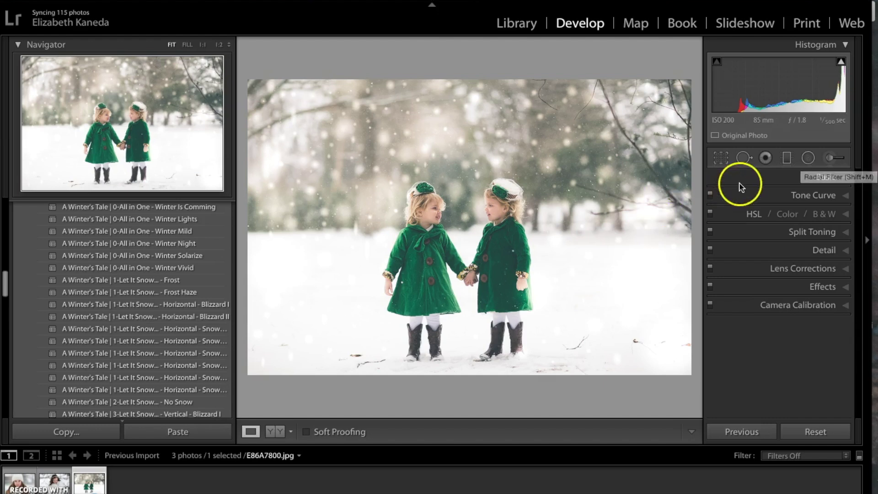
Heal the small mark in the snow near the photo's lower right corner with the Spot Removal tool.
{"action": "left_click", "coordinate": [742, 158]}
{"action": "left_click", "coordinate": [634, 345]}
{"action": "mouse_move", "coordinate": [567, 355]}
{"action": "left_mouse_down"}
{"action": "mouse_move", "coordinate": [582, 327]}
{"action": "mouse_move", "coordinate": [616, 312]}
{"action": "left_mouse_up"}
{"action": "left_click", "coordinate": [616, 312]}
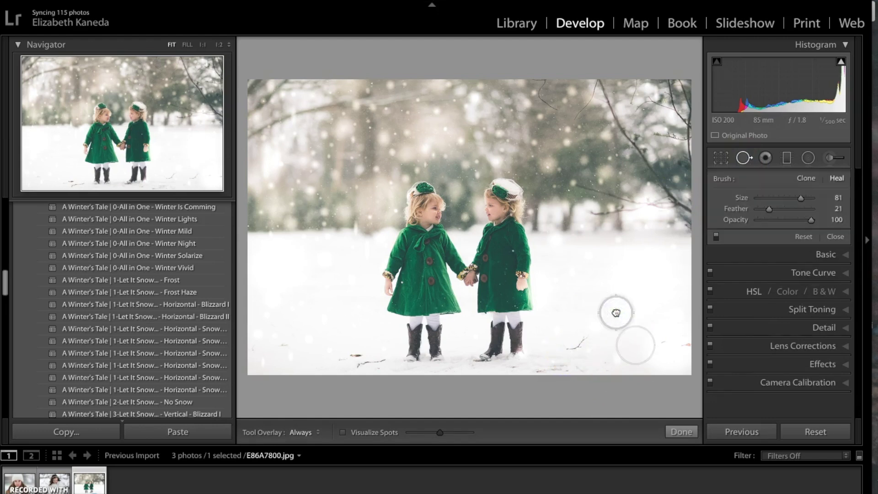
Heal the twig in the snow right of the girls, sampling clean snow above it, with Feather at 87.
{"action": "left_click", "coordinate": [576, 344]}
{"action": "left_click", "coordinate": [576, 343]}
{"action": "left_click_drag", "start_coordinate": [647, 343], "coordinate": [606, 312]}
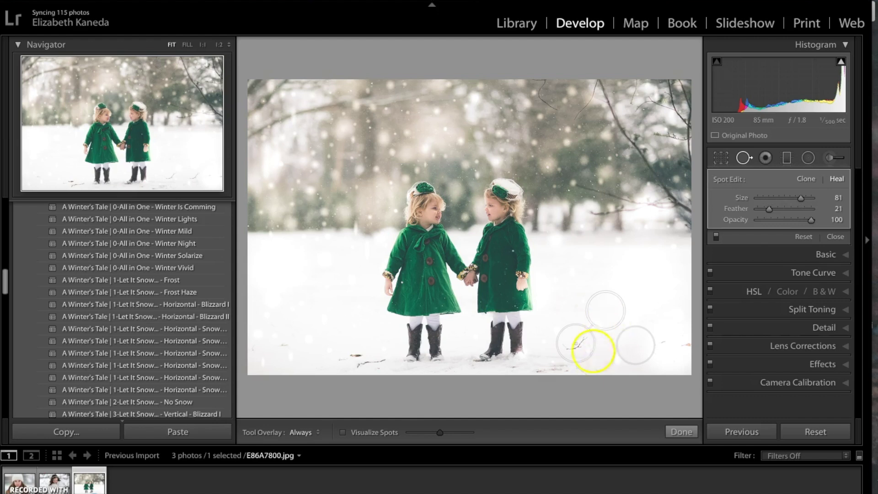
{"action": "left_click_drag", "start_coordinate": [602, 328], "coordinate": [610, 295]}
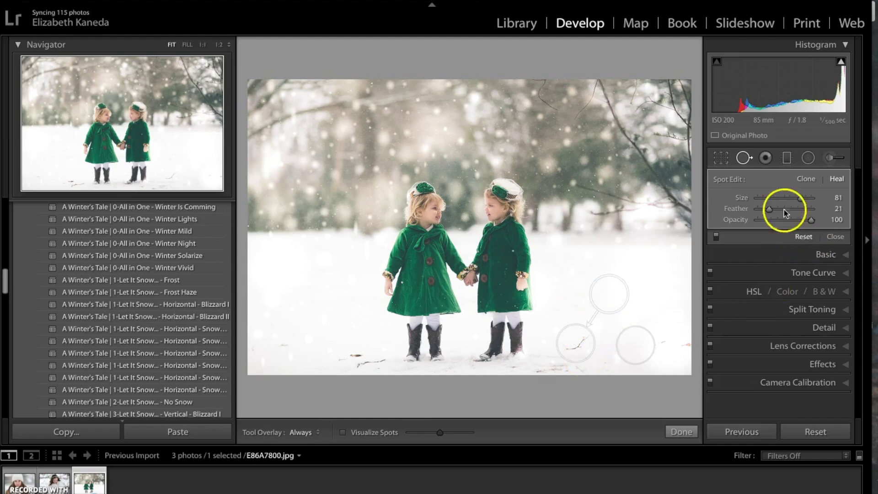
{"action": "left_click_drag", "start_coordinate": [770, 209], "coordinate": [817, 210]}
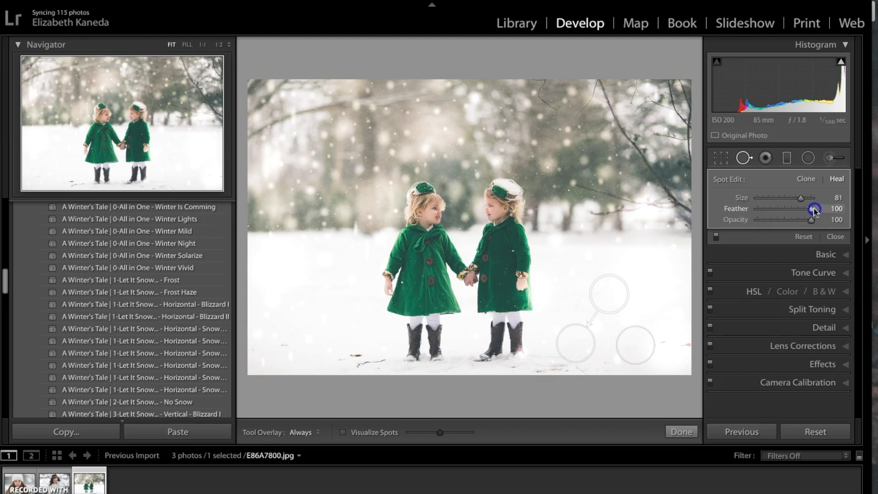
{"action": "key", "text": "Return"}
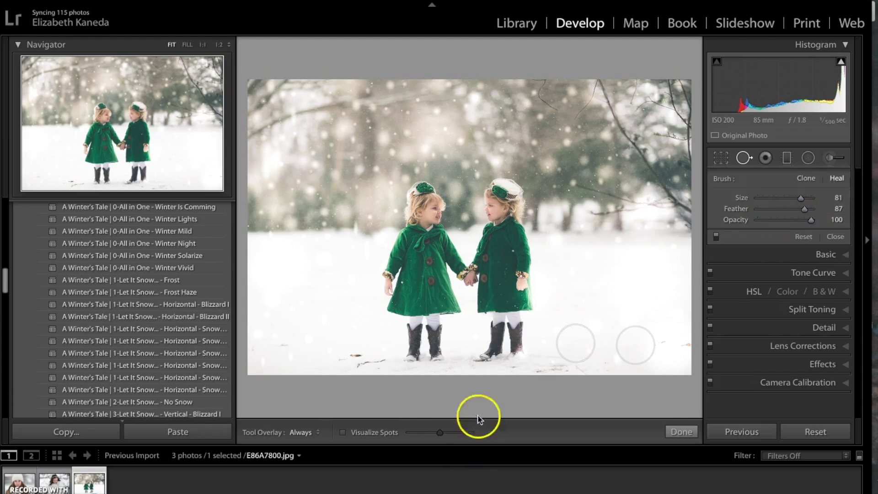
Heal the branches in the snow left of the girls, repositioning the spot and enlarging it to Size 88.
{"action": "left_click", "coordinate": [349, 347]}
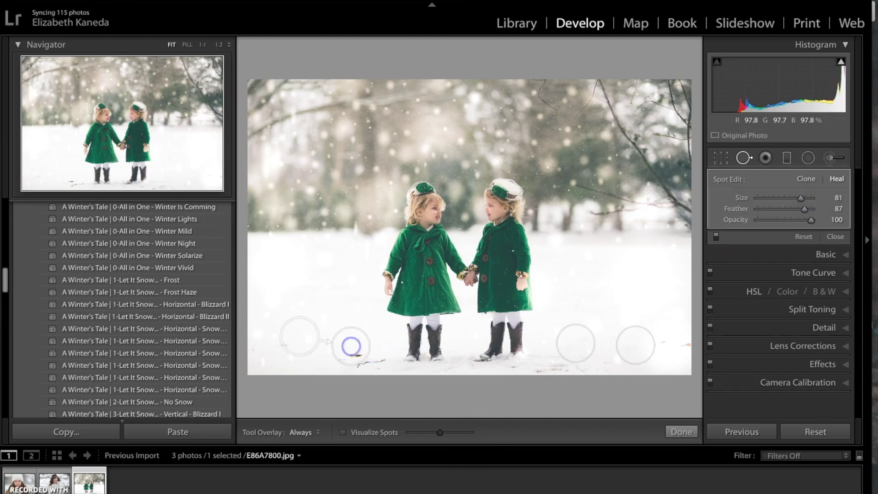
{"action": "mouse_move", "coordinate": [308, 338]}
{"action": "left_mouse_down"}
{"action": "mouse_move", "coordinate": [320, 331]}
{"action": "mouse_move", "coordinate": [325, 360]}
{"action": "mouse_move", "coordinate": [351, 345]}
{"action": "mouse_move", "coordinate": [363, 357]}
{"action": "mouse_move", "coordinate": [314, 363]}
{"action": "mouse_move", "coordinate": [339, 357]}
{"action": "mouse_move", "coordinate": [330, 356]}
{"action": "left_mouse_up"}
{"action": "left_click_drag", "start_coordinate": [387, 361], "coordinate": [396, 362]}
{"action": "key", "text": "Return"}
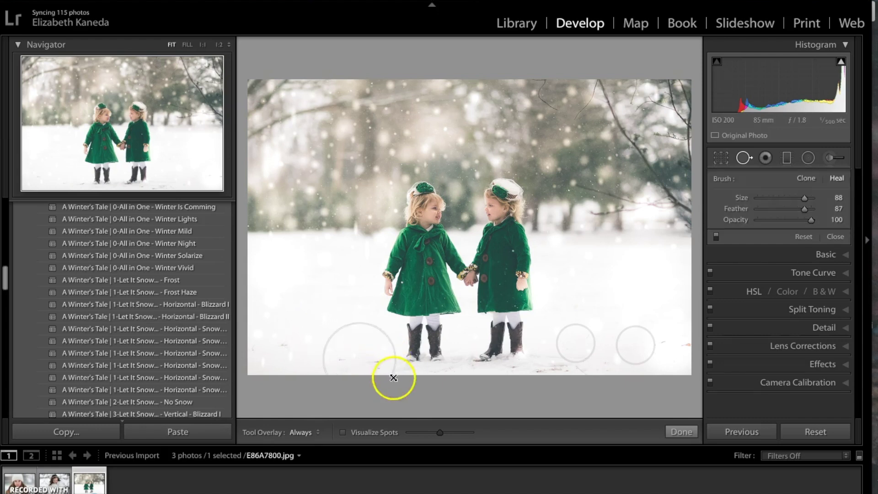
Set the Feather of the healing spot left of the girls to 10 and close the Spot Removal tool.
{"action": "left_click_drag", "start_coordinate": [805, 209], "coordinate": [773, 215]}
{"action": "left_click", "coordinate": [349, 346]}
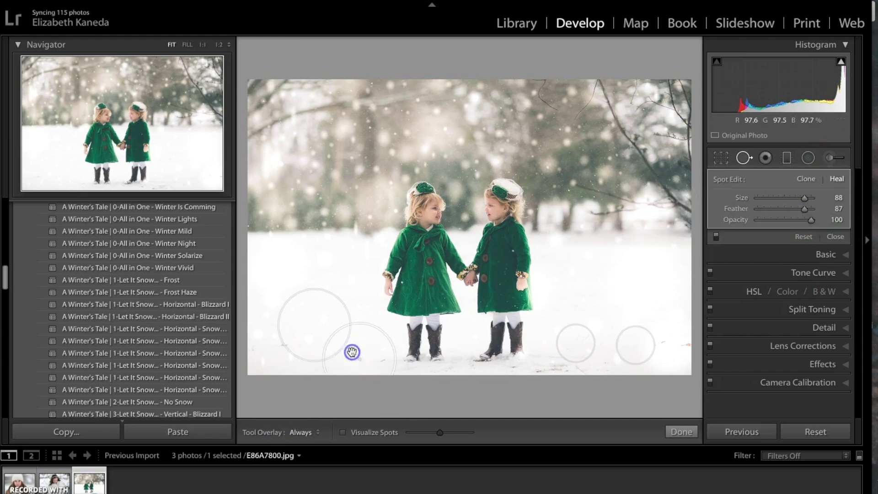
{"action": "left_click", "coordinate": [805, 200]}
{"action": "left_click_drag", "start_coordinate": [804, 209], "coordinate": [763, 216]}
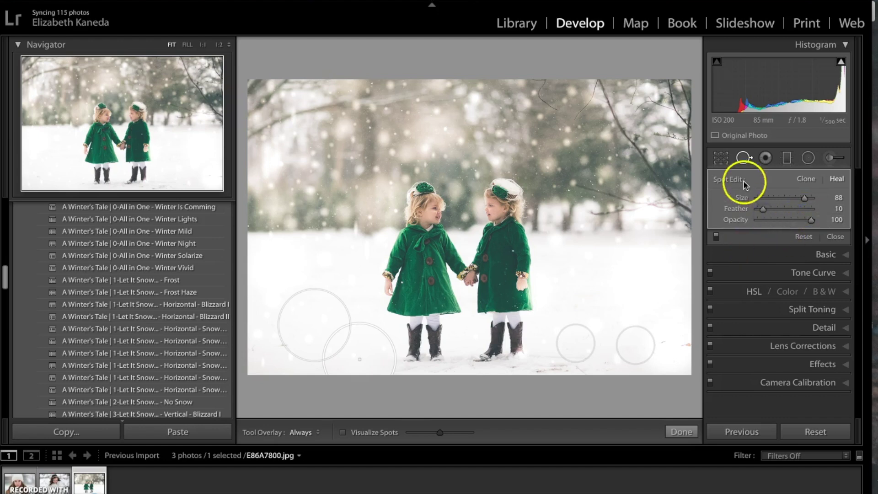
{"action": "left_click", "coordinate": [743, 158]}
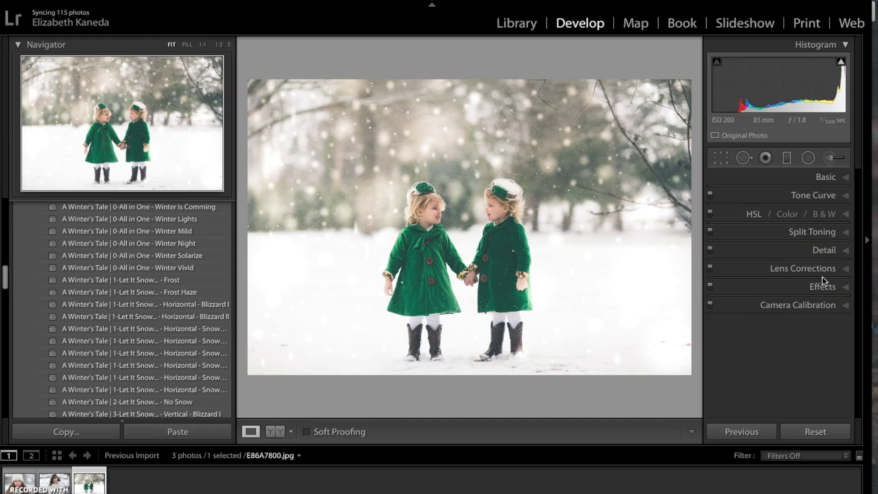
Load the Adjustment Brush with the A Winter's Tale | Light - Brighten effect and dismiss the backup notification.
{"action": "left_click", "coordinate": [834, 159]}
{"action": "left_click", "coordinate": [786, 197]}
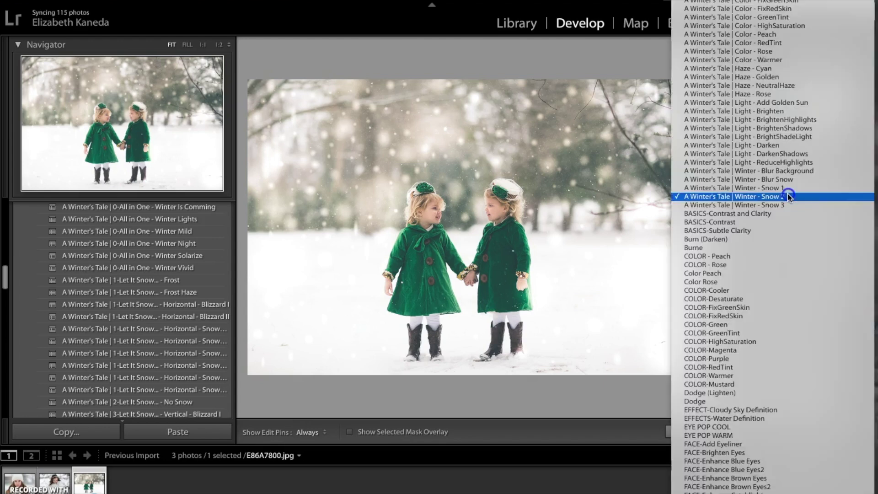
{"action": "scroll", "coordinate": [786, 197], "scroll_direction": "up", "scroll_amount": 2}
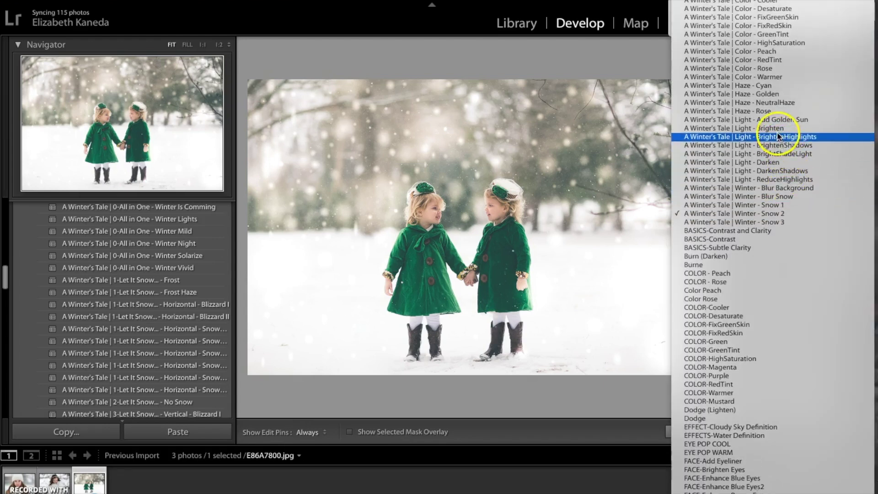
{"action": "scroll", "coordinate": [775, 69], "scroll_direction": "down", "scroll_amount": 1}
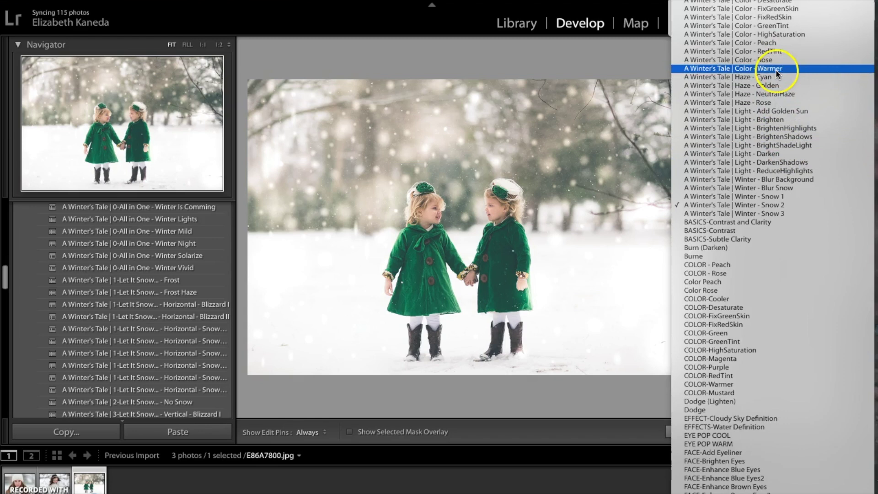
{"action": "left_click", "coordinate": [783, 110]}
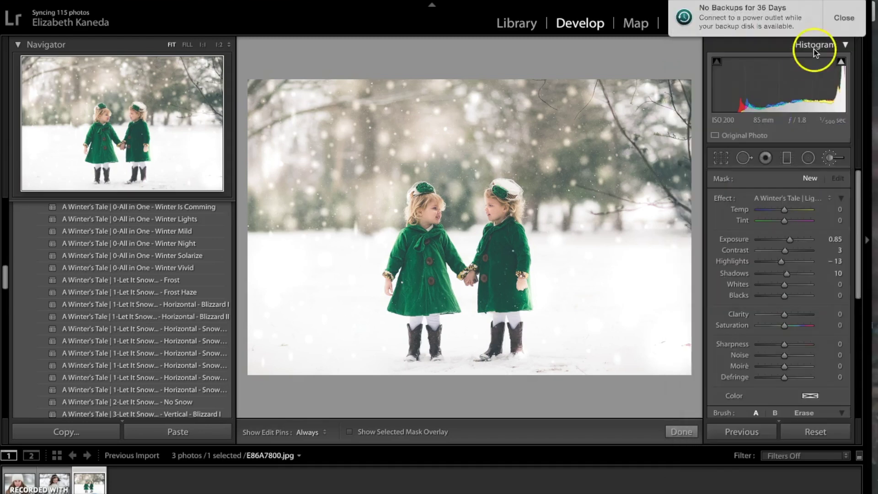
{"action": "left_click", "coordinate": [841, 22]}
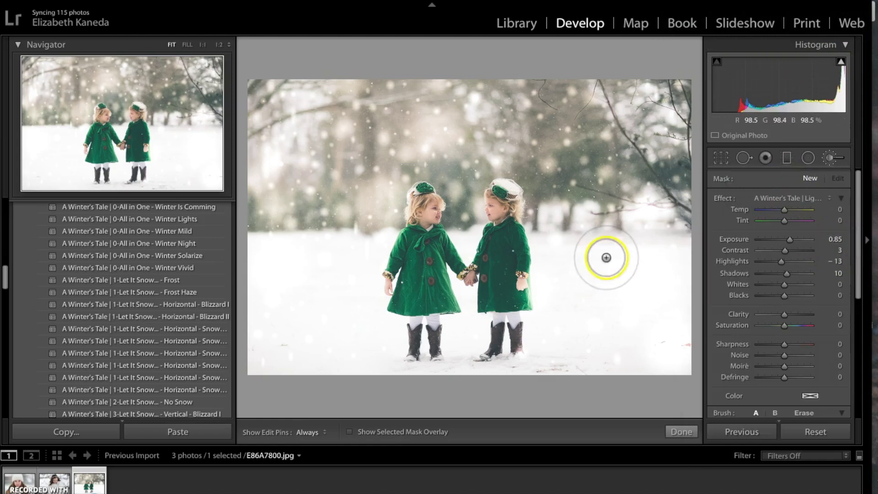
Brush the Brighten effect over both girls from boots to hats, close the brush, and compare the photo before and after.
{"action": "key", "text": "h"}
{"action": "left_click_drag", "start_coordinate": [505, 331], "coordinate": [484, 308]}
{"action": "mouse_move", "coordinate": [407, 344]}
{"action": "left_mouse_down"}
{"action": "mouse_move", "coordinate": [415, 209]}
{"action": "mouse_move", "coordinate": [427, 207]}
{"action": "mouse_move", "coordinate": [417, 198]}
{"action": "left_mouse_up"}
{"action": "key", "text": "h"}
{"action": "key", "text": "h"}
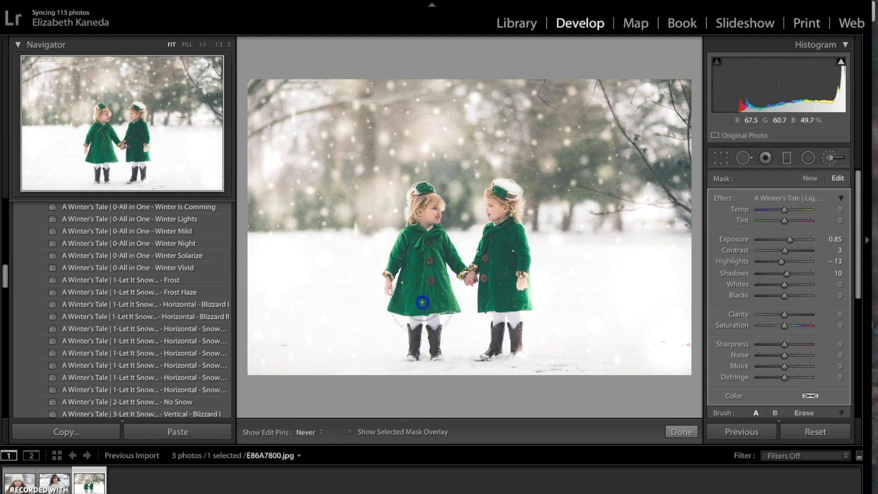
{"action": "left_click", "coordinate": [501, 282]}
{"action": "key", "text": "h"}
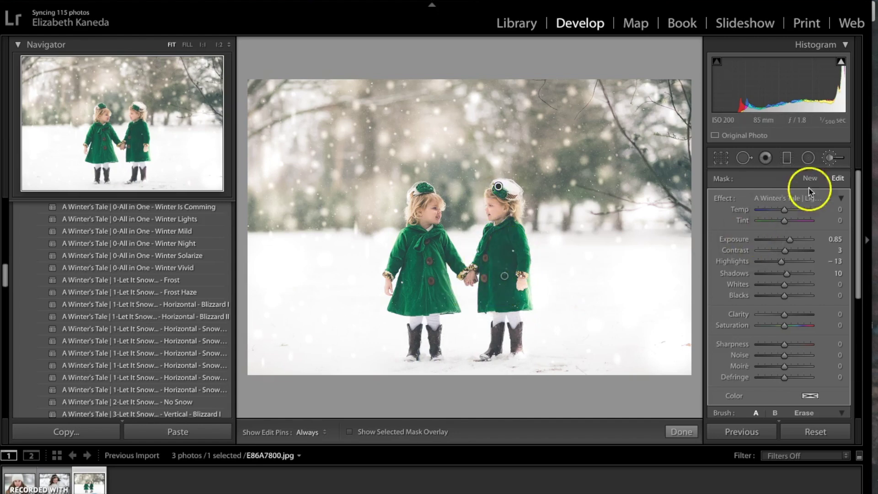
{"action": "left_click", "coordinate": [831, 158]}
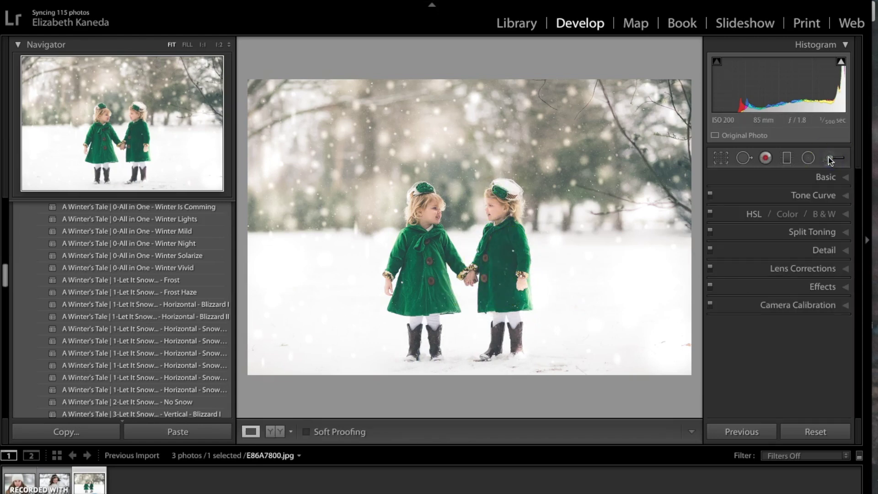
{"action": "left_click", "coordinate": [266, 432]}
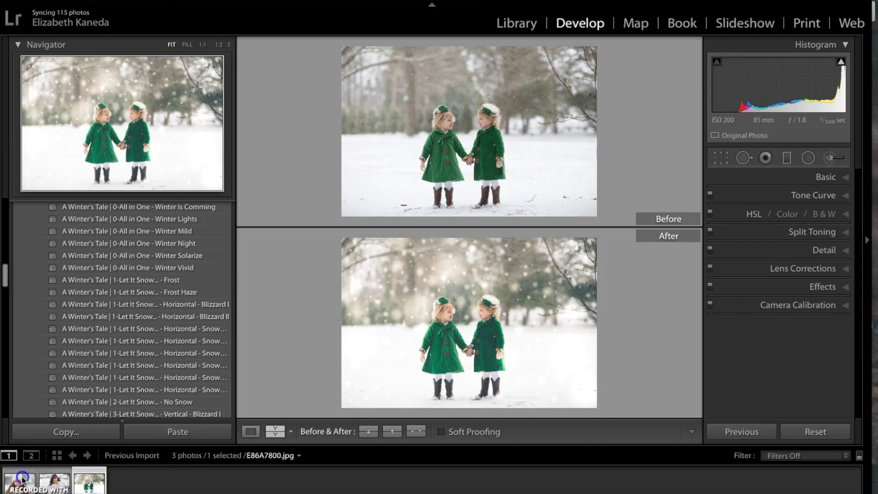
Switch to the close-up portrait DA4B4610-original.jpg and apply the A Winter's Tale | 0-All in One - Winter Lights preset.
{"action": "left_click", "coordinate": [37, 478]}
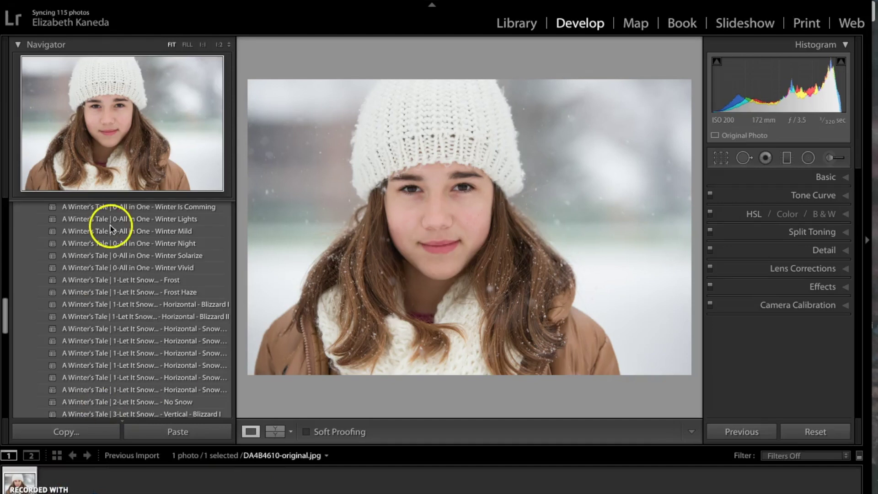
{"action": "scroll", "coordinate": [197, 270], "scroll_direction": "up", "scroll_amount": 2}
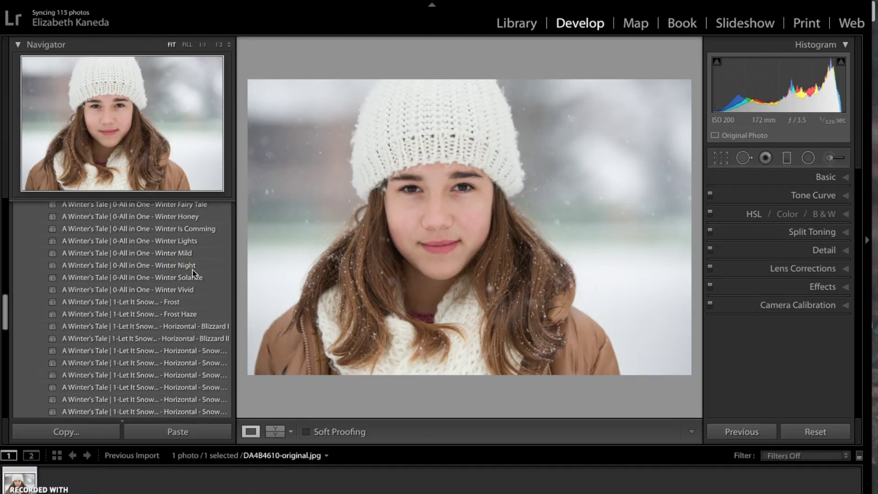
{"action": "left_click", "coordinate": [181, 241]}
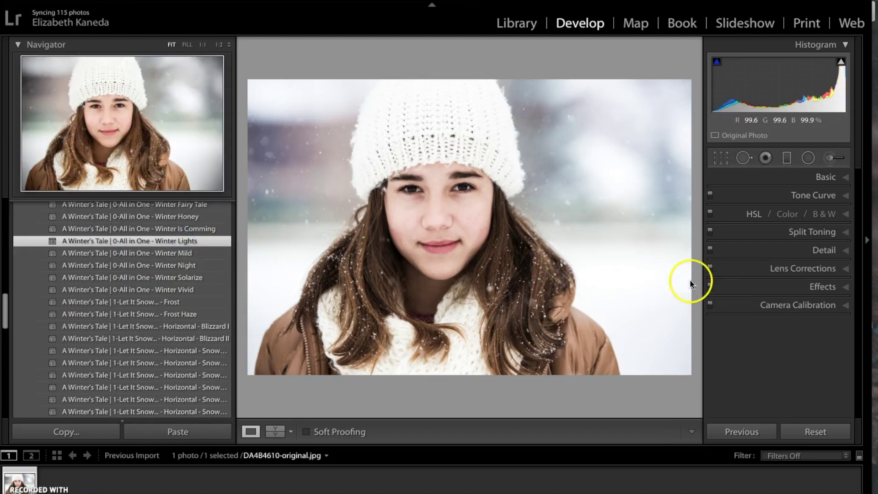
Set the portrait's Contrast to +26 and add falling snow with the first 1-Let It Snow Horizontal preset below Blizzard II.
{"action": "left_click", "coordinate": [845, 181]}
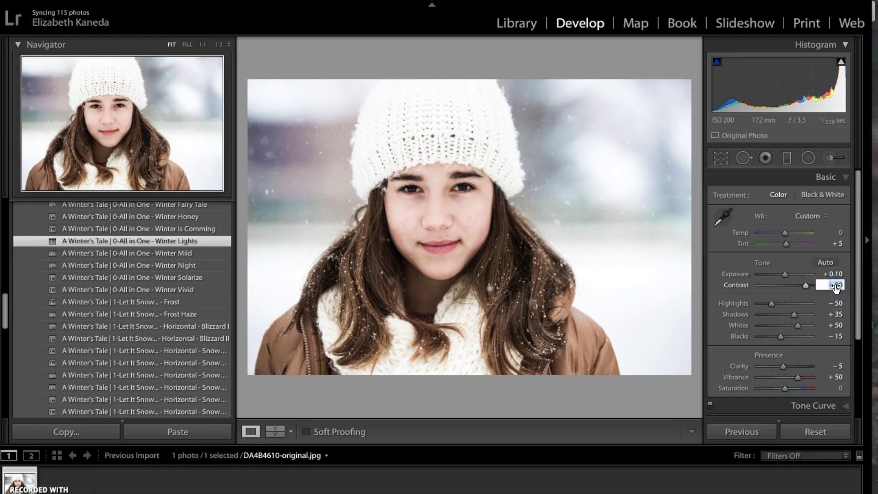
{"action": "key", "text": "Down"}
{"action": "key", "text": "Down"}
{"action": "key", "text": "Down"}
{"action": "key", "text": "Down"}
{"action": "key", "text": "Down"}
{"action": "key", "text": "Down"}
{"action": "key", "text": "Down"}
{"action": "key", "text": "Down"}
{"action": "key", "text": "Down"}
{"action": "key", "text": "Down"}
{"action": "key", "text": "Down"}
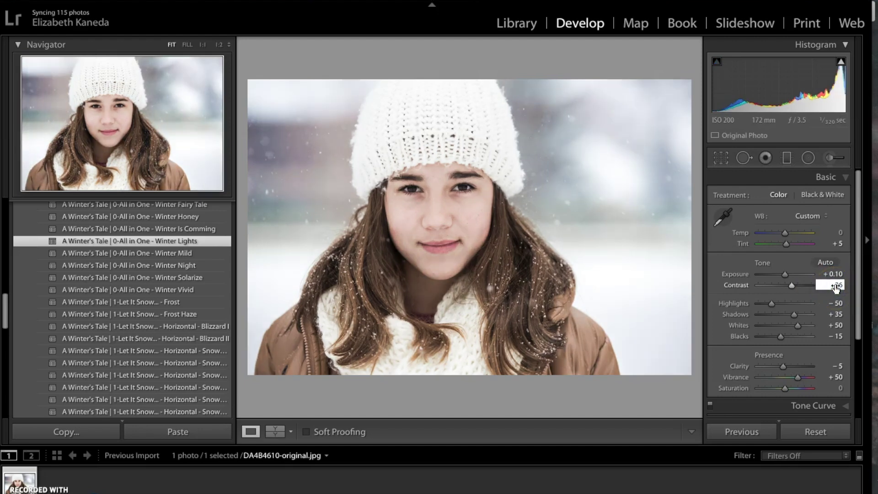
{"action": "key", "text": "Return"}
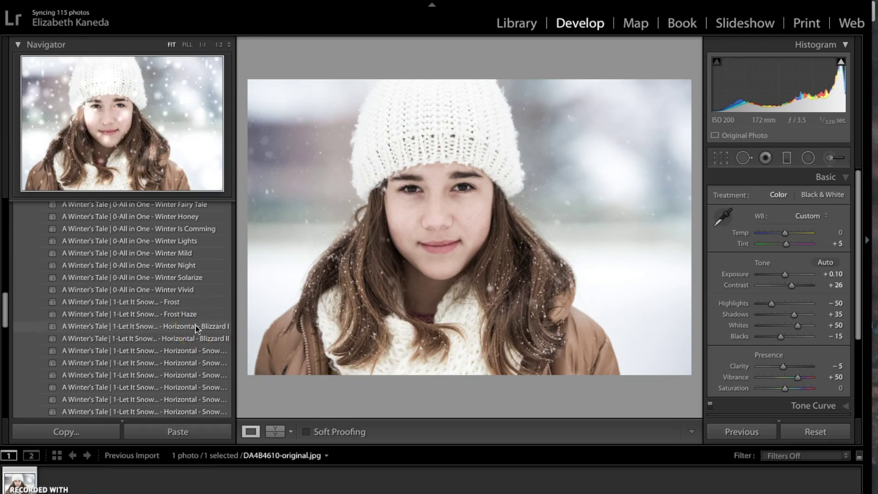
{"action": "left_click", "coordinate": [181, 351]}
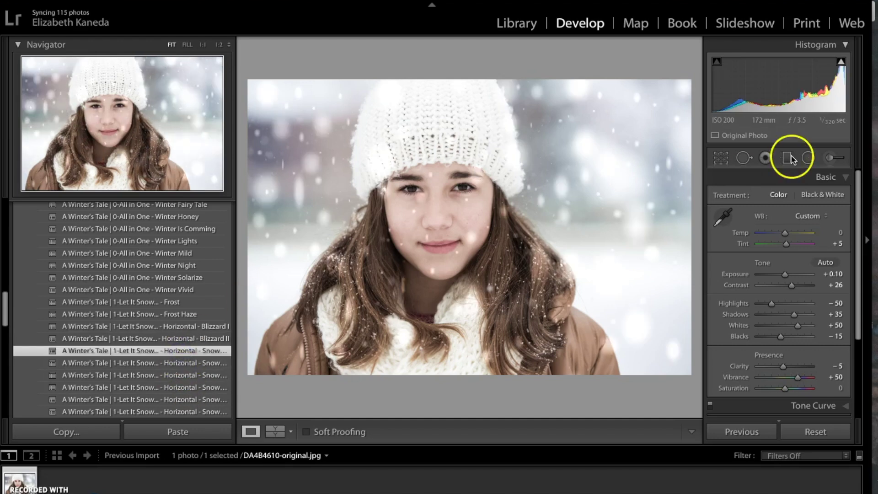
Delete the Radial Filter snowflakes over the girl's eyes, brow, nose and the cheek on the photo's left side.
{"action": "left_click", "coordinate": [808, 158]}
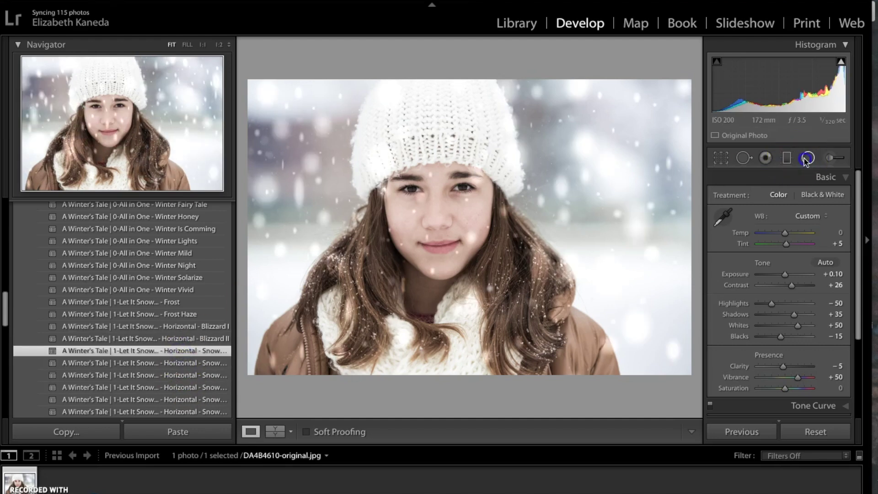
{"action": "left_click", "coordinate": [466, 198]}
{"action": "key", "text": "Delete"}
{"action": "left_click", "coordinate": [475, 174]}
{"action": "key", "text": "Delete"}
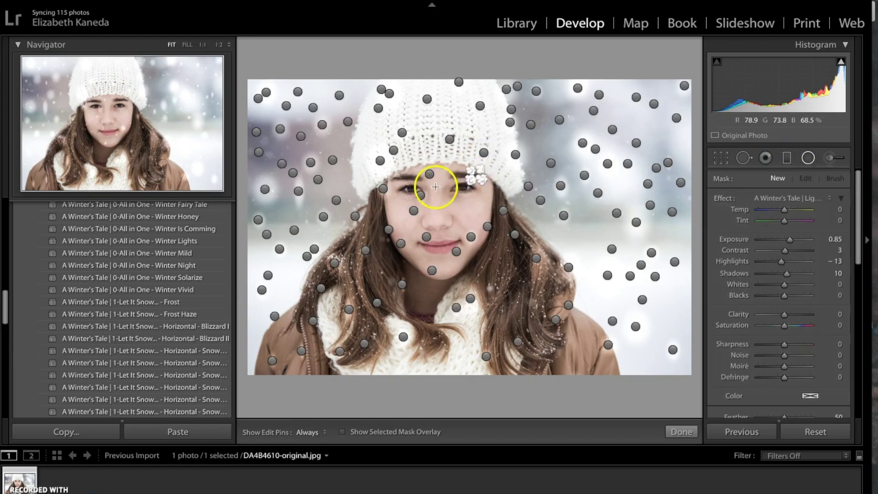
{"action": "left_click", "coordinate": [429, 174]}
{"action": "key", "text": "Delete"}
{"action": "left_click", "coordinate": [414, 212], "text": "alt"}
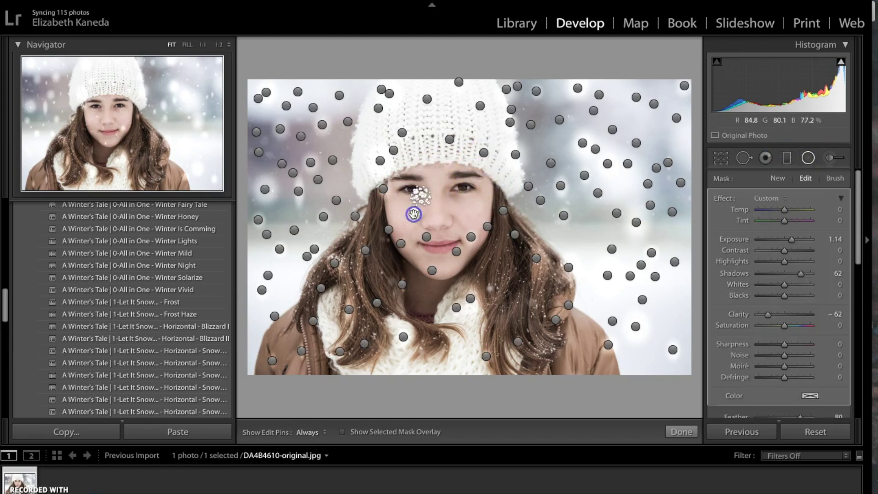
{"action": "left_click", "coordinate": [383, 189], "text": "alt"}
{"action": "left_click", "coordinate": [389, 231], "text": "alt"}
{"action": "left_click", "coordinate": [401, 243], "text": "alt"}
{"action": "left_click", "coordinate": [428, 237], "text": "alt"}
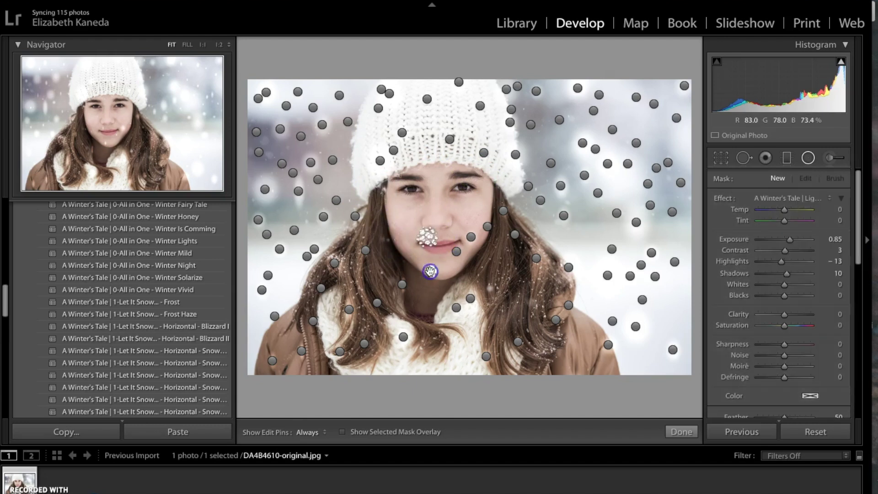
Delete the Radial Filter snowflakes around the girl's chin, mouth and the right side of her face.
{"action": "left_click", "coordinate": [456, 251]}
{"action": "left_click", "coordinate": [472, 238], "text": "alt"}
{"action": "left_click", "coordinate": [488, 227], "text": "alt"}
{"action": "left_click", "coordinate": [504, 211], "text": "alt"}
{"action": "left_click", "coordinate": [515, 235]}
{"action": "key", "text": "Delete"}
Delete the Radial Filter snowflakes lying over the girl's hair, neck and scarf.
{"action": "left_click", "coordinate": [536, 259]}
{"action": "key", "text": "Delete"}
{"action": "mouse_move", "coordinate": [568, 265]}
{"action": "left_mouse_down"}
{"action": "mouse_move", "coordinate": [565, 307]}
{"action": "mouse_move", "coordinate": [524, 340]}
{"action": "mouse_move", "coordinate": [485, 356]}
{"action": "mouse_move", "coordinate": [469, 300]}
{"action": "left_mouse_up"}
{"action": "key", "text": "Delete"}
{"action": "left_click", "coordinate": [456, 307]}
{"action": "key", "text": "Delete"}
{"action": "left_click", "coordinate": [402, 286]}
{"action": "key", "text": "Delete"}
{"action": "left_click", "coordinate": [367, 249]}
{"action": "key", "text": "Delete"}
{"action": "left_click", "coordinate": [335, 263]}
{"action": "key", "text": "Delete"}
{"action": "mouse_move", "coordinate": [319, 291]}
{"action": "left_mouse_down"}
{"action": "mouse_move", "coordinate": [343, 304]}
{"action": "mouse_move", "coordinate": [382, 300]}
{"action": "mouse_move", "coordinate": [358, 354]}
{"action": "mouse_move", "coordinate": [404, 339]}
{"action": "mouse_move", "coordinate": [337, 355]}
{"action": "mouse_move", "coordinate": [299, 353]}
{"action": "mouse_move", "coordinate": [311, 320]}
{"action": "left_mouse_up"}
Delete the Radial Filter snowflakes over the knitted hat and close the Radial Filter tool.
{"action": "left_click", "coordinate": [450, 140]}
{"action": "key", "text": "Delete"}
{"action": "left_click", "coordinate": [403, 134]}
{"action": "left_click_drag", "start_coordinate": [396, 146], "coordinate": [374, 173]}
{"action": "left_click", "coordinate": [427, 100]}
{"action": "key", "text": "Delete"}
{"action": "left_click", "coordinate": [460, 83]}
{"action": "key", "text": "Delete"}
{"action": "left_click", "coordinate": [479, 108]}
{"action": "key", "text": "Delete"}
{"action": "left_click", "coordinate": [483, 153]}
{"action": "key", "text": "Delete"}
{"action": "left_click", "coordinate": [514, 155]}
{"action": "key", "text": "Delete"}
{"action": "left_click", "coordinate": [806, 158]}
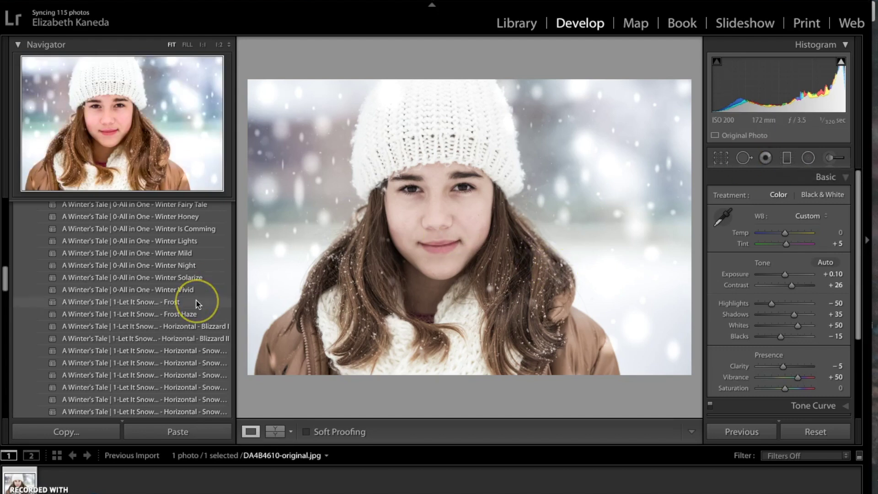
Apply the A Winter's Tale | 3-Tone - Cramy Highlight preset to the portrait.
{"action": "scroll", "coordinate": [197, 300], "scroll_direction": "down", "scroll_amount": 5}
{"action": "scroll", "coordinate": [197, 302], "scroll_direction": "up", "scroll_amount": 8}
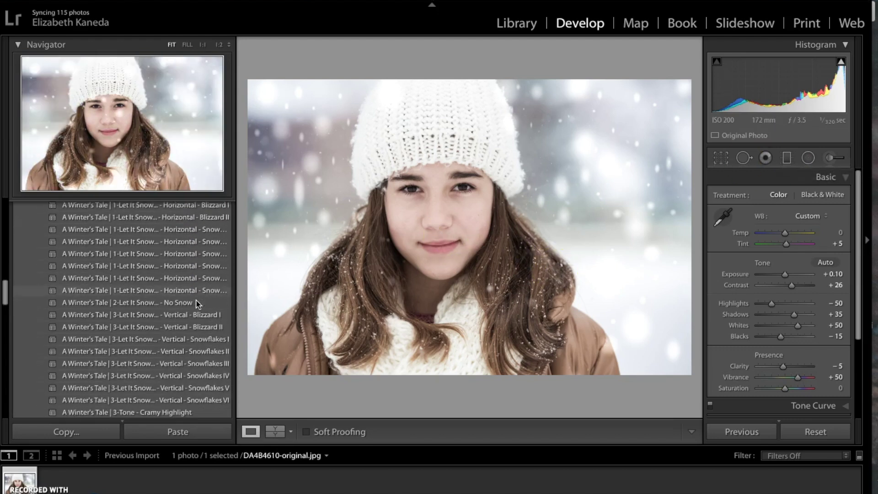
{"action": "scroll", "coordinate": [197, 304], "scroll_direction": "down", "scroll_amount": 7}
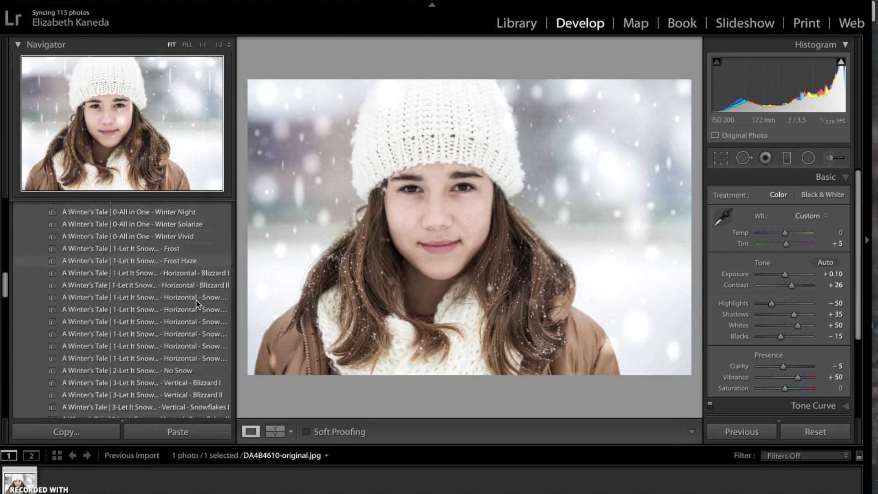
{"action": "scroll", "coordinate": [196, 302], "scroll_direction": "down", "scroll_amount": 5}
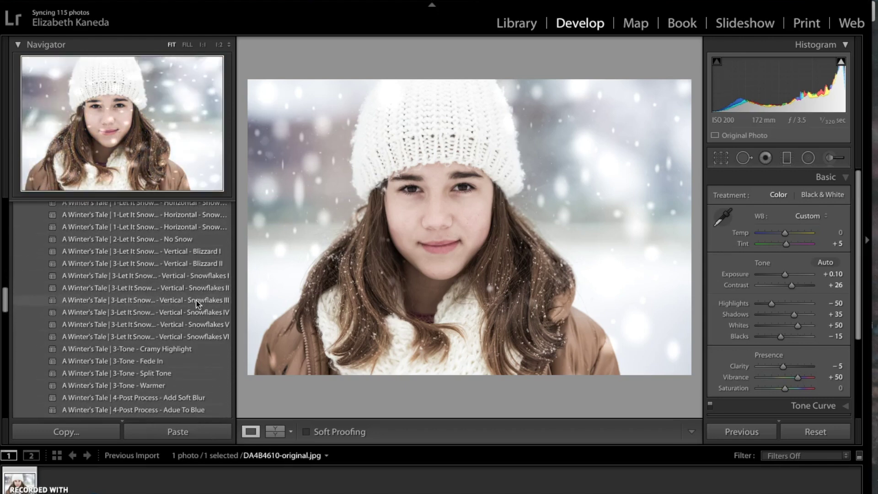
{"action": "left_click", "coordinate": [188, 350]}
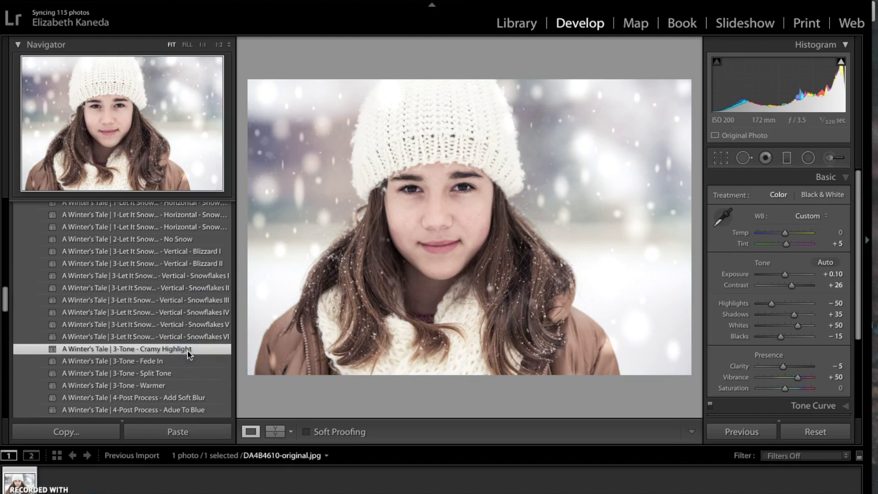
Apply the A Winter's Tale | 4-Post Process - Add Soft Blur preset and set the portrait's Temp to -5.
{"action": "left_click", "coordinate": [168, 301]}
{"action": "scroll", "coordinate": [169, 302], "scroll_direction": "down", "scroll_amount": 2}
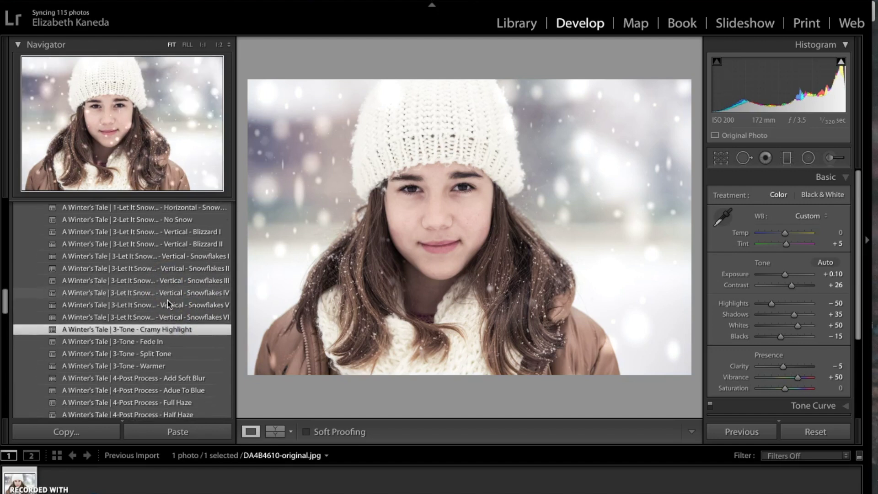
{"action": "scroll", "coordinate": [168, 303], "scroll_direction": "down", "scroll_amount": 2}
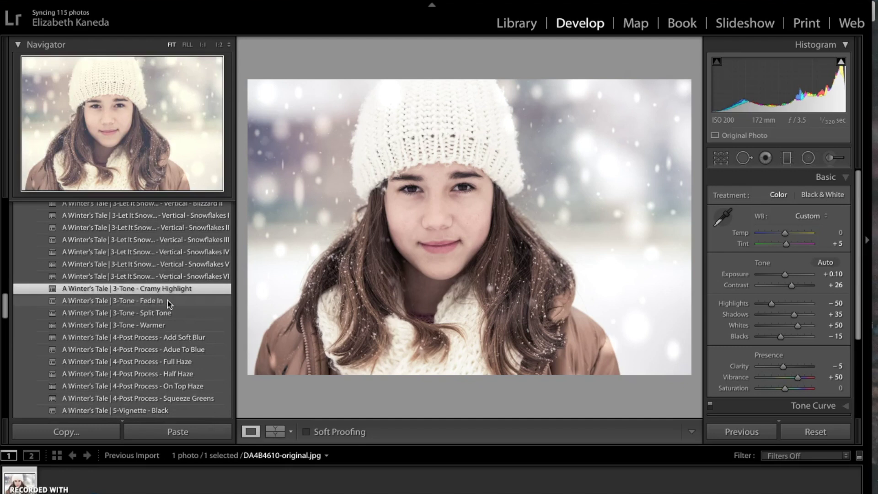
{"action": "scroll", "coordinate": [169, 305], "scroll_direction": "down", "scroll_amount": 1}
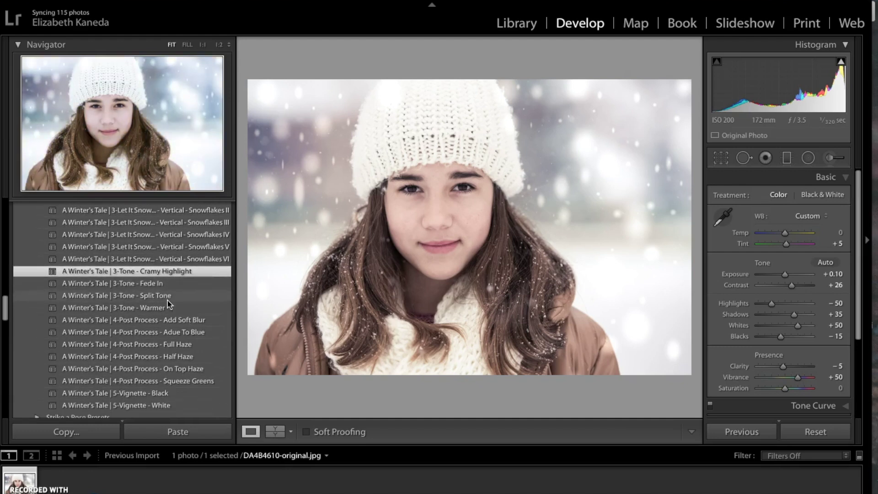
{"action": "left_click", "coordinate": [184, 323]}
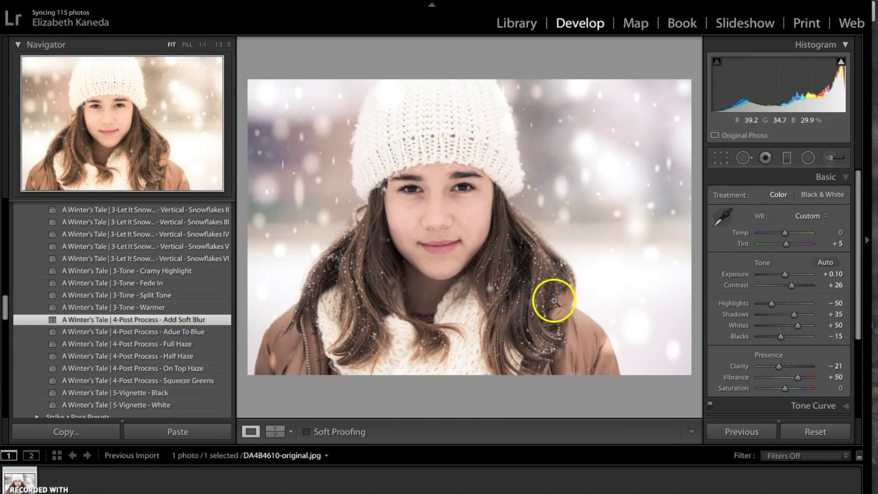
{"action": "left_click", "coordinate": [840, 234]}
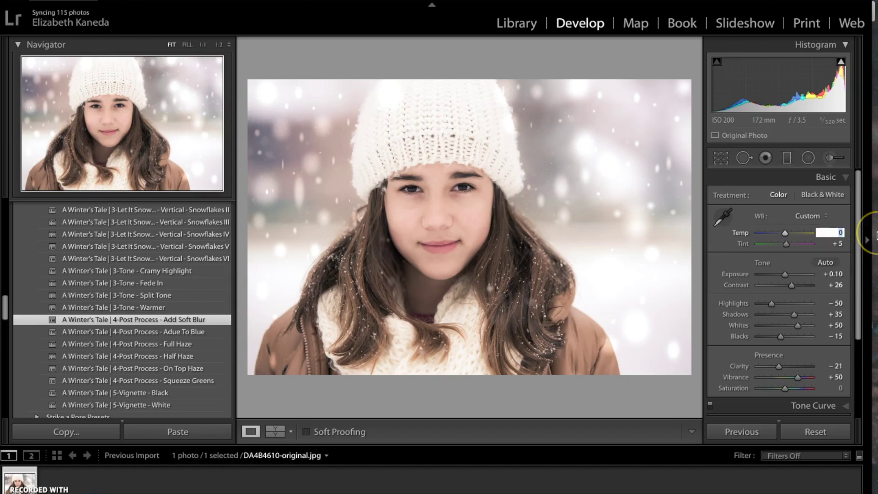
{"action": "key", "text": "Return"}
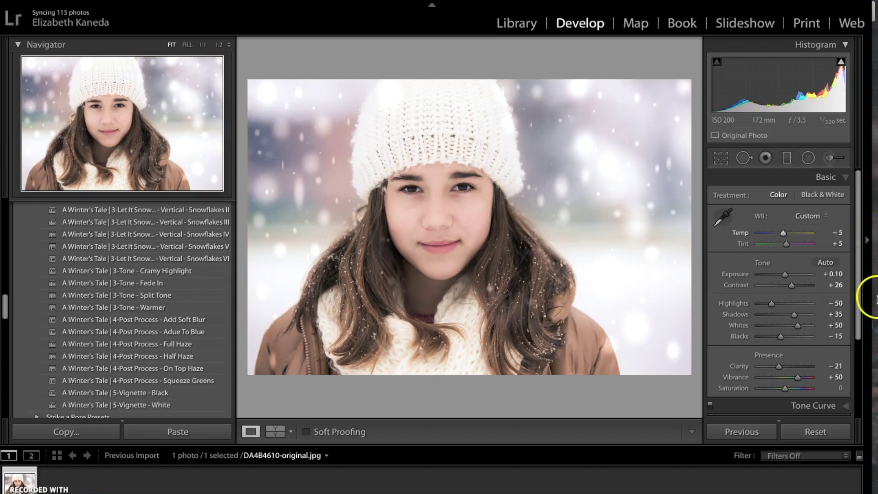
Activate the Adjustment Brush for the close-up portrait, keeping the A Winter's Tale | Light - Brighten effect.
{"action": "left_click", "coordinate": [832, 157]}
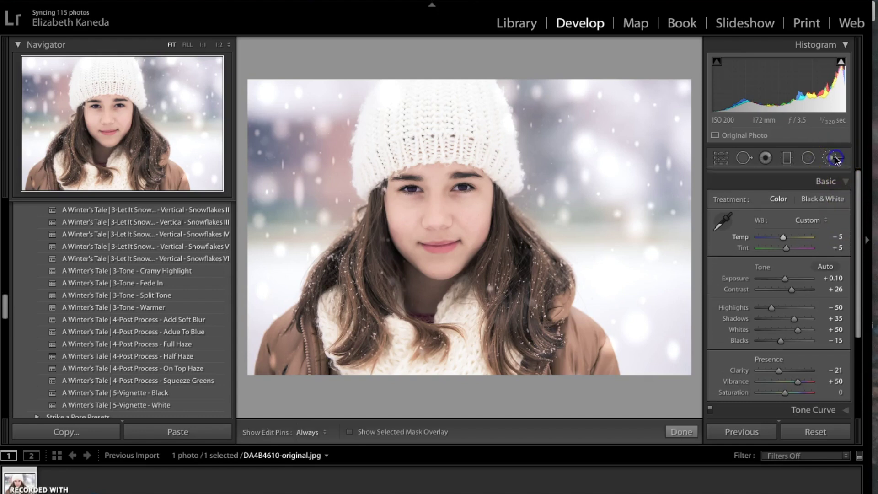
{"action": "left_click", "coordinate": [798, 199]}
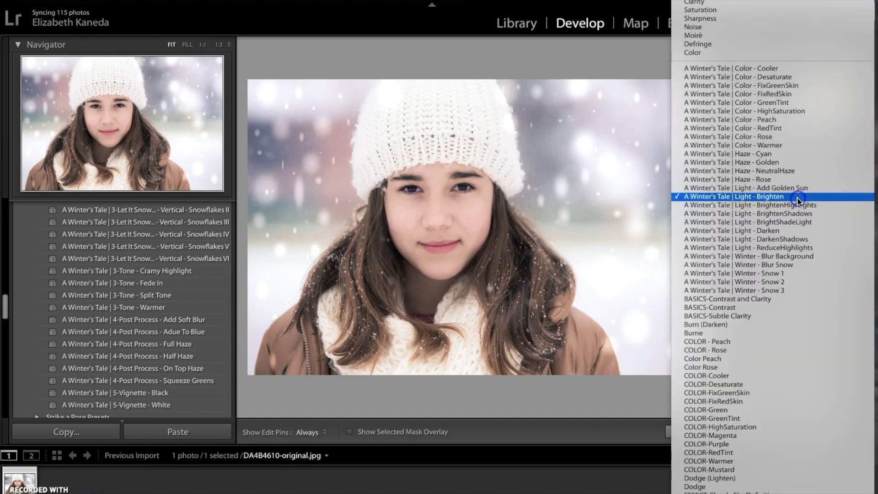
{"action": "left_click", "coordinate": [783, 207]}
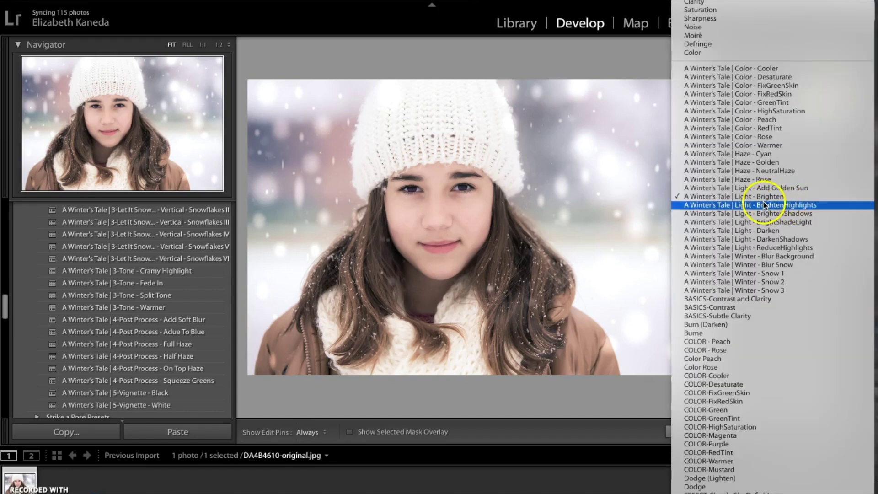
{"action": "left_click", "coordinate": [763, 197]}
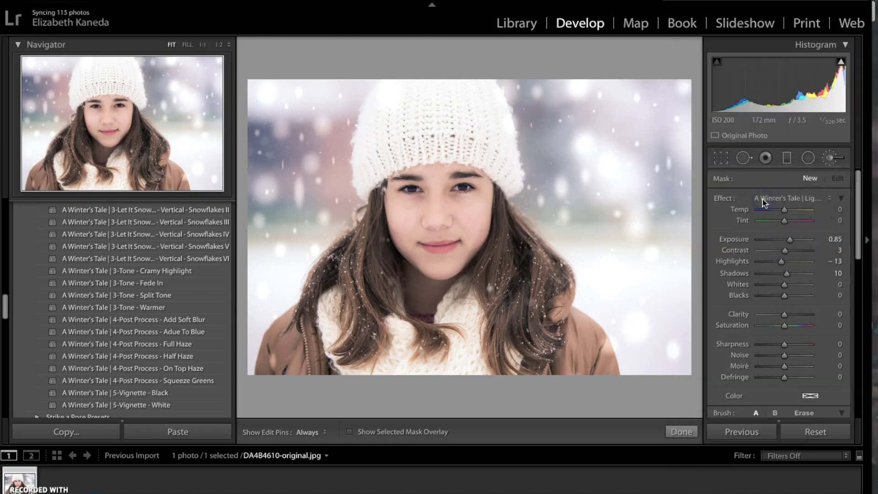
Set the brush's Exposure to 0.19 and paint the brightening over the girl's face and the hair on both sides.
{"action": "left_click", "coordinate": [832, 240]}
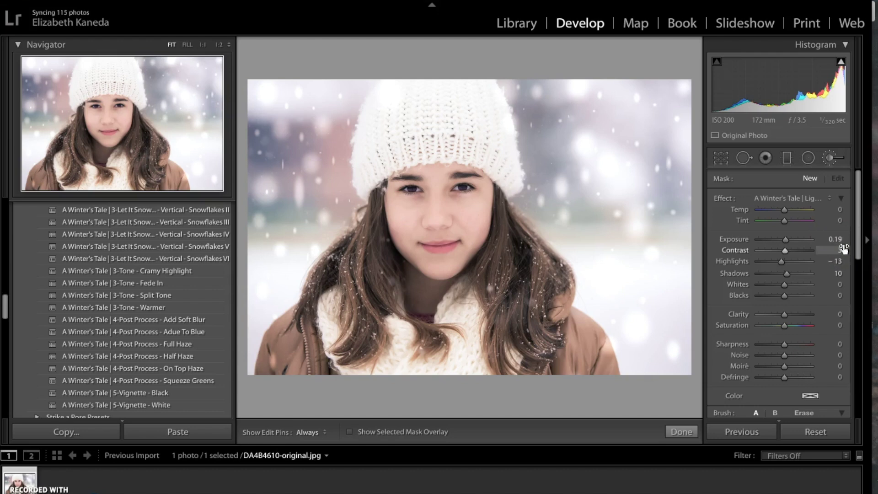
{"action": "mouse_move", "coordinate": [399, 177]}
{"action": "left_mouse_down"}
{"action": "mouse_move", "coordinate": [405, 205]}
{"action": "mouse_move", "coordinate": [469, 230]}
{"action": "mouse_move", "coordinate": [447, 263]}
{"action": "mouse_move", "coordinate": [431, 263]}
{"action": "mouse_move", "coordinate": [407, 231]}
{"action": "mouse_move", "coordinate": [491, 237]}
{"action": "mouse_move", "coordinate": [447, 265]}
{"action": "mouse_move", "coordinate": [411, 195]}
{"action": "left_mouse_up"}
{"action": "left_click_drag", "start_coordinate": [373, 275], "coordinate": [368, 227]}
{"action": "key", "text": "h"}
{"action": "mouse_move", "coordinate": [506, 279]}
{"action": "left_mouse_down"}
{"action": "mouse_move", "coordinate": [543, 296]}
{"action": "mouse_move", "coordinate": [518, 286]}
{"action": "left_mouse_up"}
{"action": "mouse_move", "coordinate": [544, 316]}
{"action": "left_mouse_down"}
{"action": "mouse_move", "coordinate": [592, 353]}
{"action": "mouse_move", "coordinate": [562, 349]}
{"action": "left_mouse_up"}
{"action": "key", "text": "h"}
{"action": "mouse_move", "coordinate": [466, 258]}
{"action": "left_mouse_down"}
{"action": "mouse_move", "coordinate": [472, 146]}
{"action": "mouse_move", "coordinate": [422, 116]}
{"action": "mouse_move", "coordinate": [397, 144]}
{"action": "mouse_move", "coordinate": [417, 231]}
{"action": "mouse_move", "coordinate": [435, 241]}
{"action": "left_mouse_up"}
{"action": "key", "text": "h"}
{"action": "key", "text": "h"}
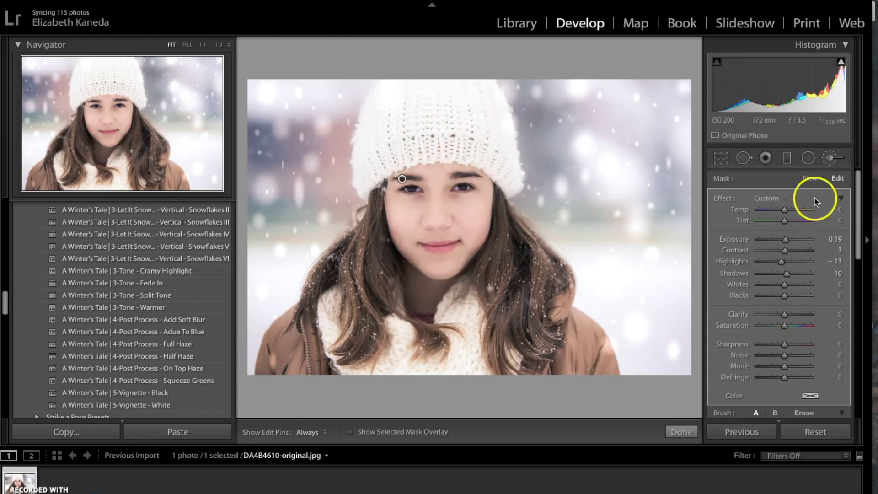
Start a new brush mask with the same settings and paint the brightening across both eyes.
{"action": "left_click", "coordinate": [810, 178]}
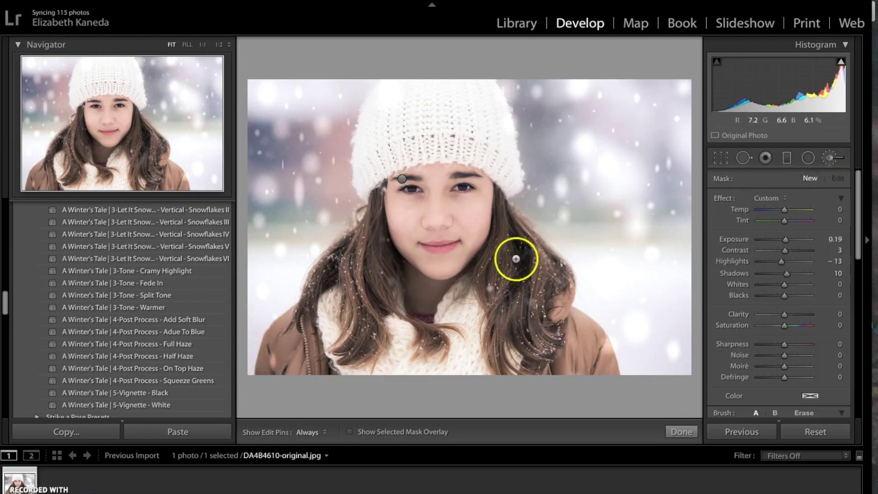
{"action": "mouse_move", "coordinate": [465, 189]}
{"action": "left_mouse_down"}
{"action": "mouse_move", "coordinate": [379, 188]}
{"action": "mouse_move", "coordinate": [475, 204]}
{"action": "mouse_move", "coordinate": [406, 263]}
{"action": "mouse_move", "coordinate": [419, 252]}
{"action": "mouse_move", "coordinate": [405, 155]}
{"action": "mouse_move", "coordinate": [449, 253]}
{"action": "mouse_move", "coordinate": [461, 208]}
{"action": "mouse_move", "coordinate": [414, 255]}
{"action": "mouse_move", "coordinate": [411, 197]}
{"action": "left_mouse_up"}
{"action": "key", "text": "h"}
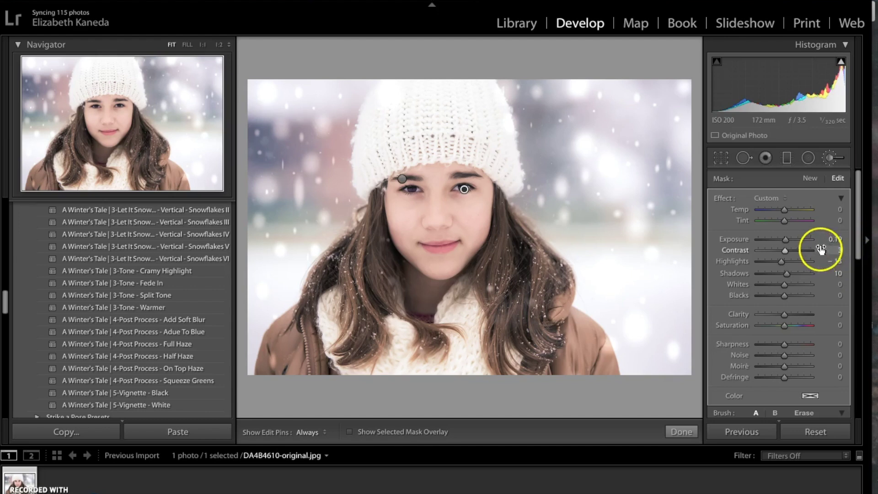
Start another new brush mask with the A Winter's Tale | Light - Brighten effect, setting Temp to 20 and Tint to -29.
{"action": "left_click", "coordinate": [809, 180]}
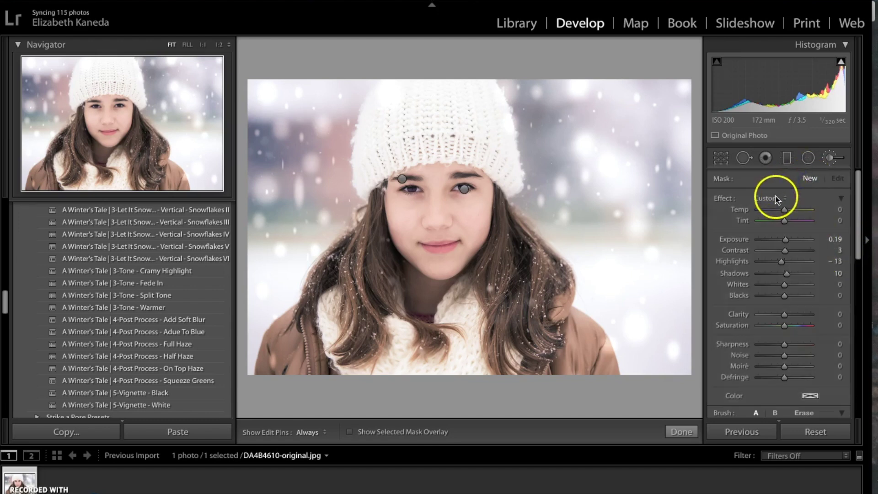
{"action": "left_click", "coordinate": [775, 196]}
{"action": "scroll", "coordinate": [775, 196], "scroll_direction": "down", "scroll_amount": 5}
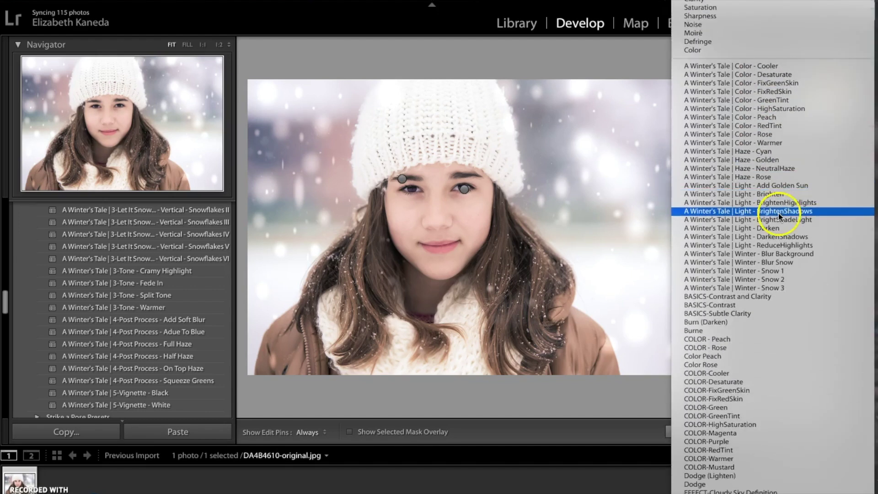
{"action": "left_click", "coordinate": [773, 195]}
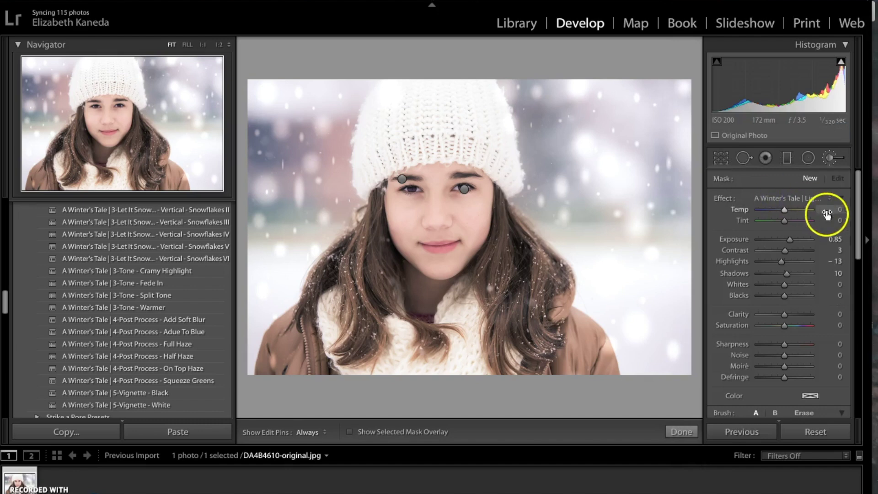
{"action": "left_click", "coordinate": [840, 209]}
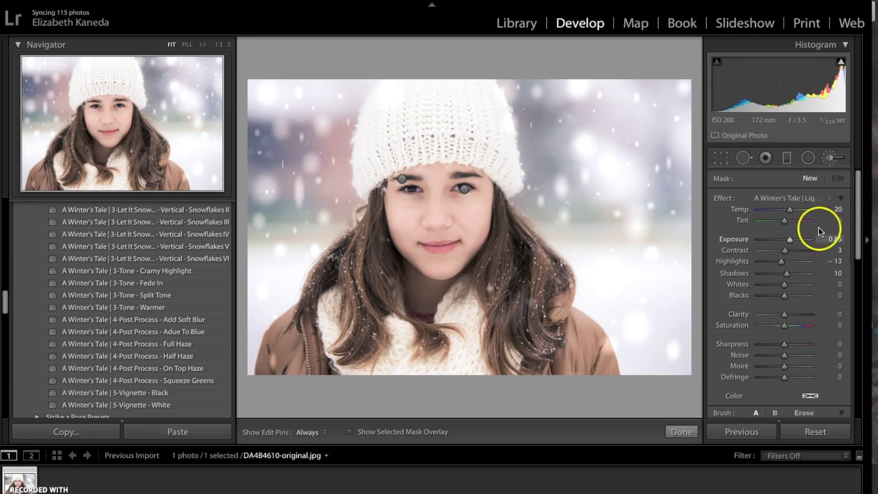
{"action": "left_click", "coordinate": [839, 221]}
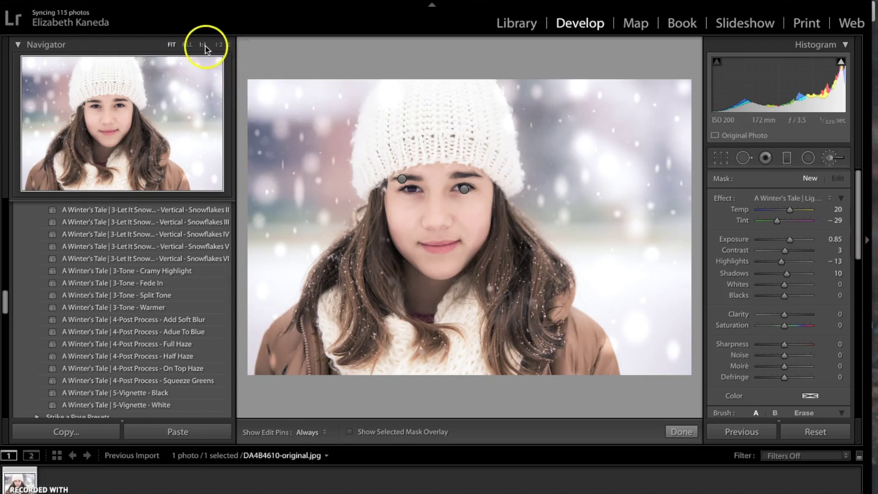
Brush the warm, green-tinted brightening onto the irises of both eyes at 2:1 magnification.
{"action": "left_click", "coordinate": [215, 45]}
{"action": "left_click", "coordinate": [204, 46]}
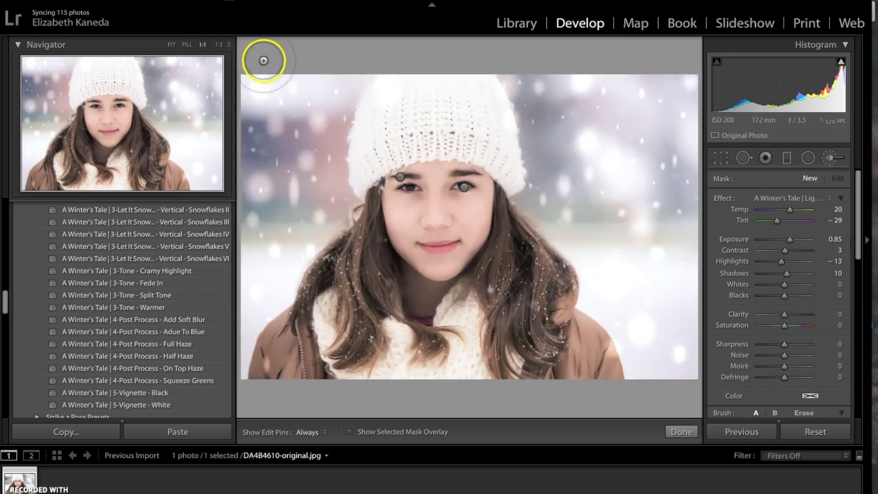
{"action": "left_click", "coordinate": [224, 45]}
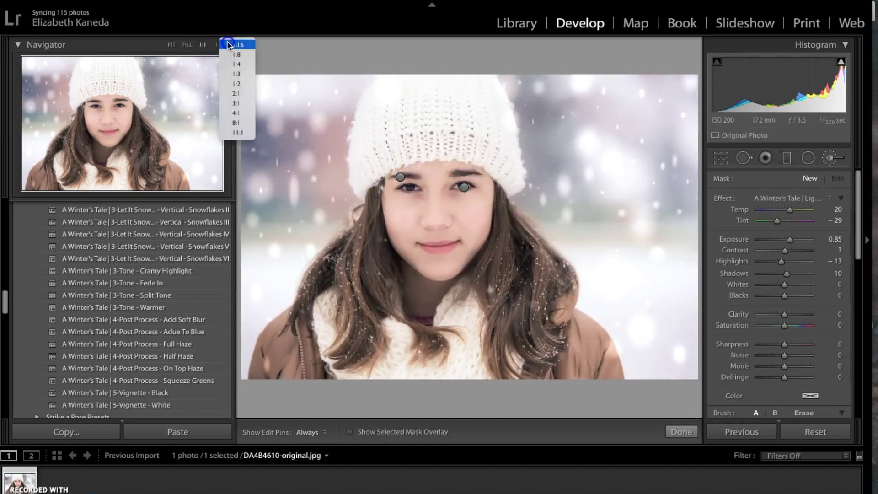
{"action": "left_click", "coordinate": [245, 93]}
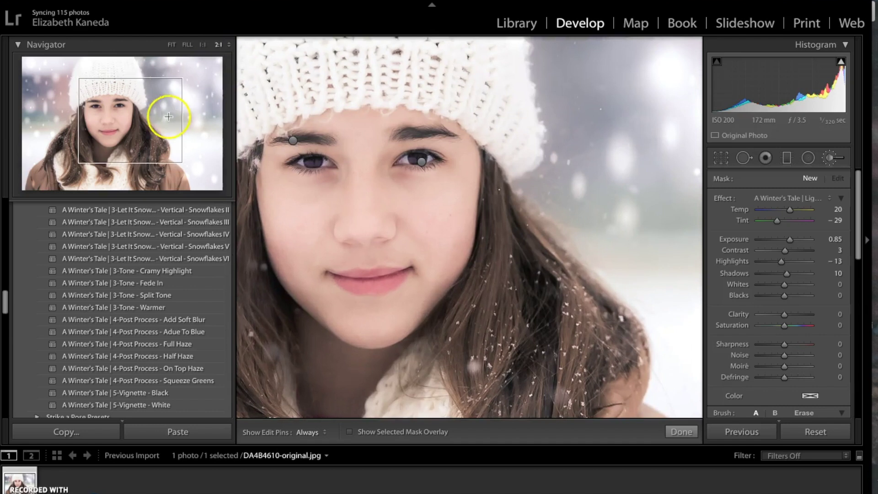
{"action": "left_click_drag", "start_coordinate": [119, 130], "coordinate": [115, 138]}
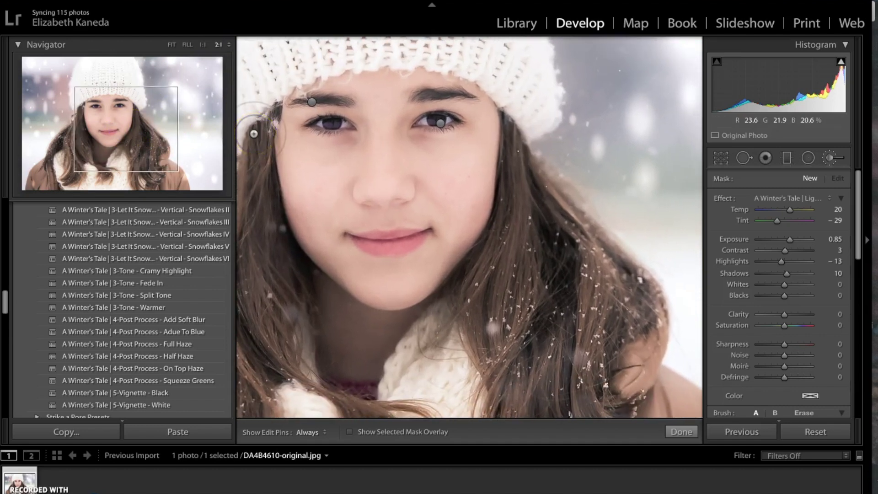
{"action": "key", "text": "h"}
{"action": "left_click", "coordinate": [325, 124]}
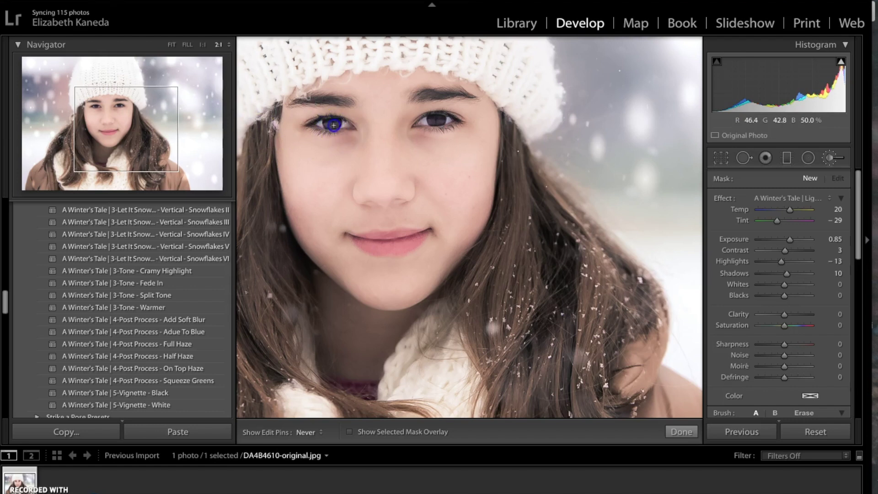
{"action": "left_click", "coordinate": [430, 123]}
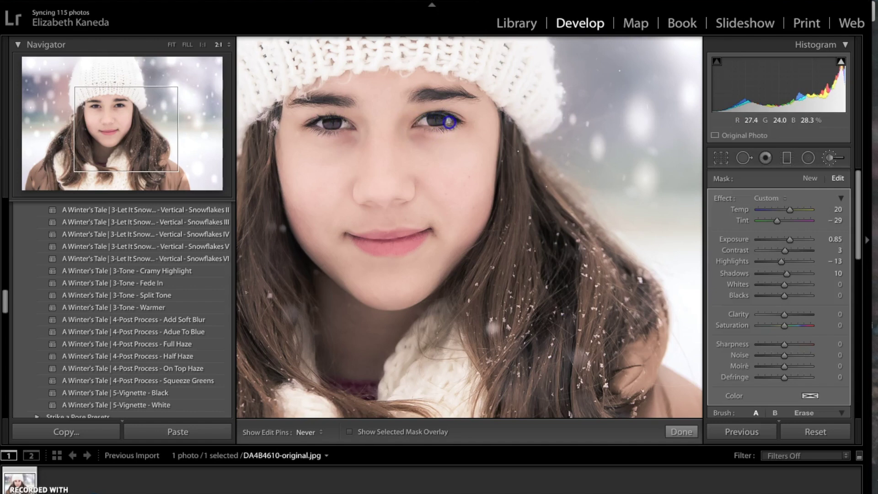
{"action": "left_click", "coordinate": [331, 125]}
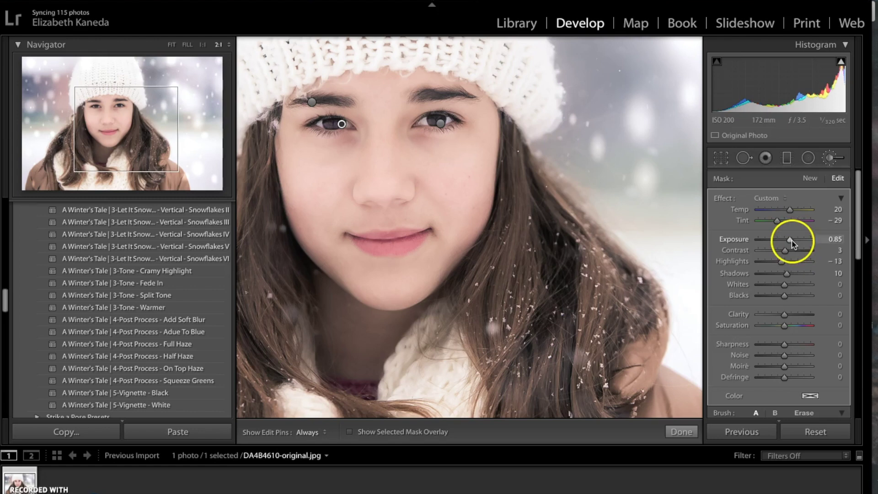
Close the Adjustment Brush and compare the whole portrait in a Before & After view.
{"action": "left_click", "coordinate": [829, 157]}
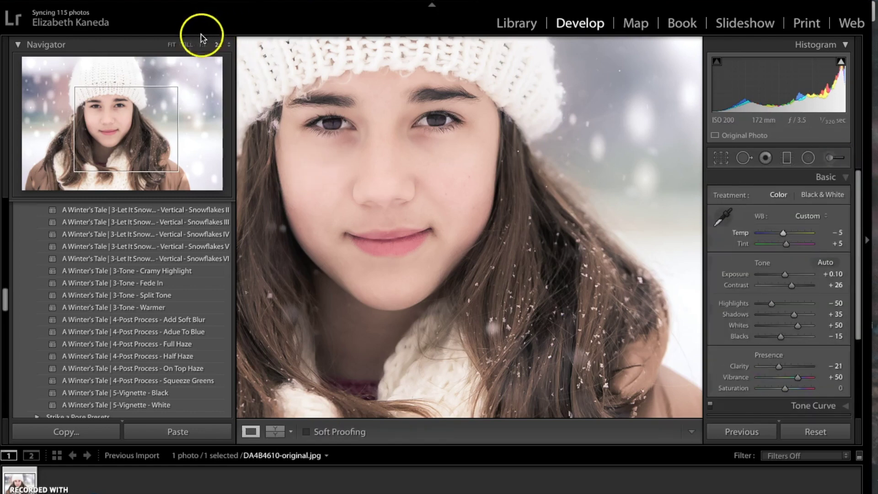
{"action": "left_click", "coordinate": [172, 45]}
{"action": "left_click", "coordinate": [275, 431]}
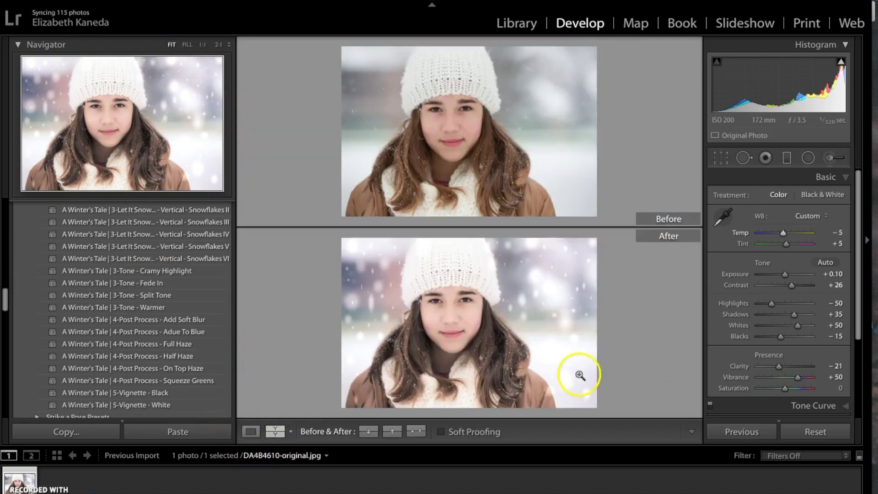